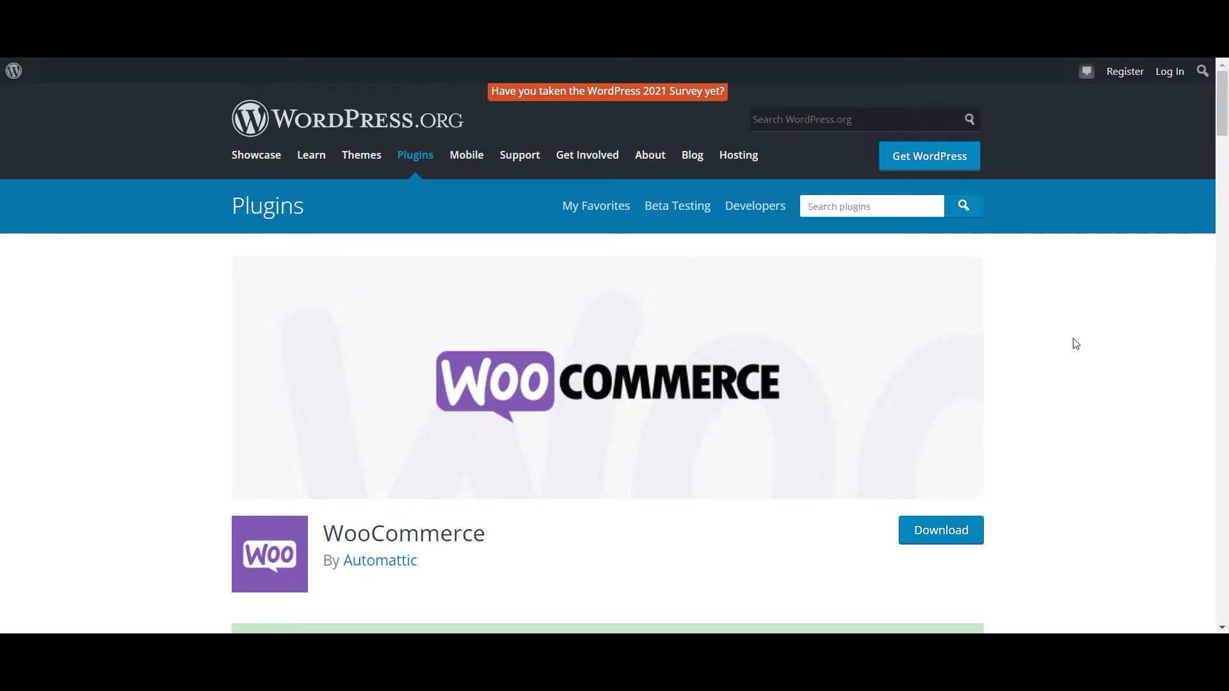
Step: Scroll through WooCommerce's per-locale translation completeness table, checking Romanian's status
scroll(1075, 344, down, 12)
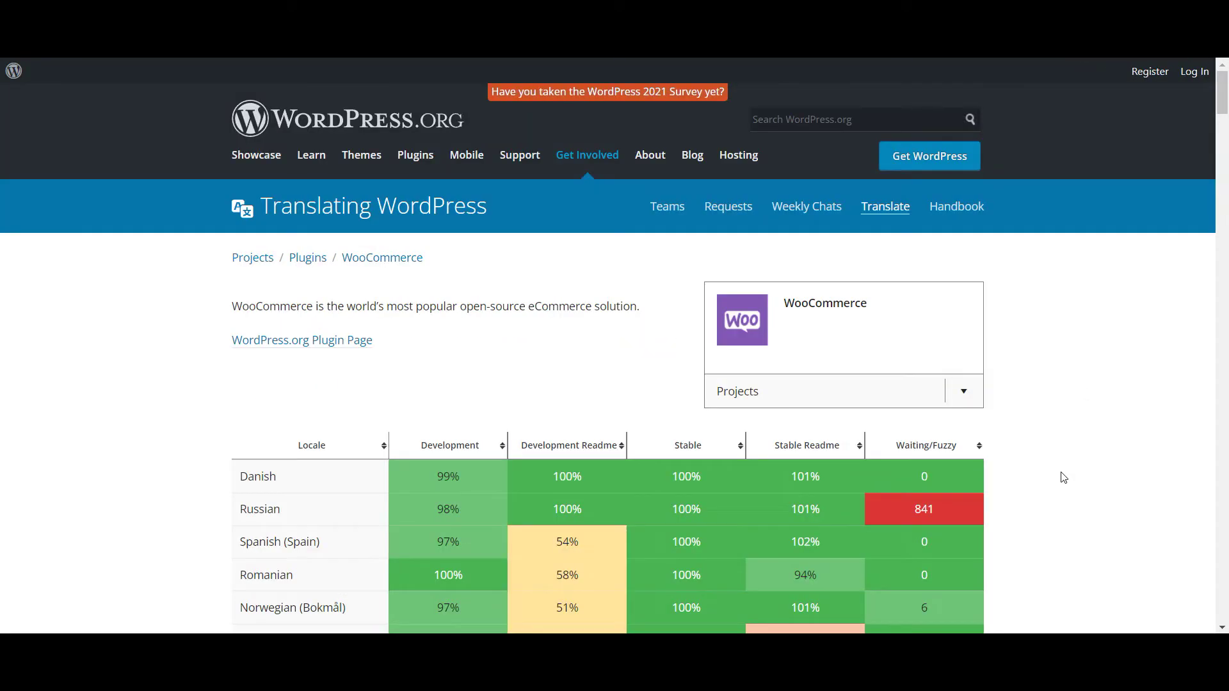
scroll(1064, 493, down, 10)
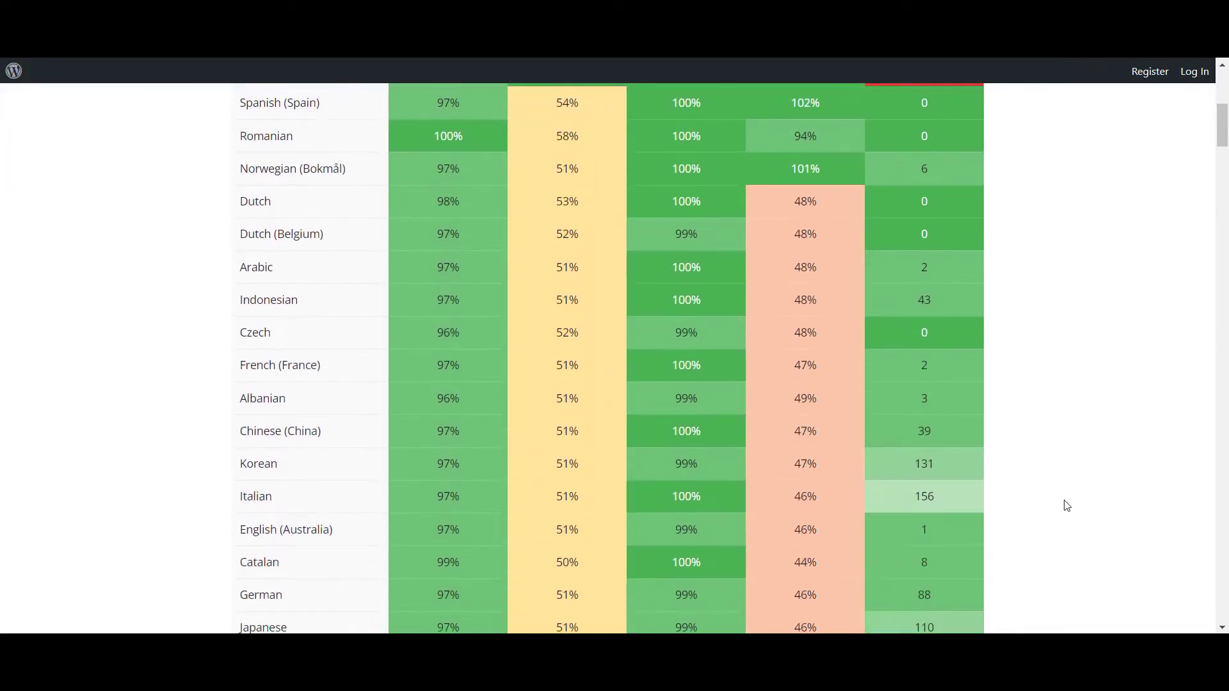
scroll(1067, 506, down, 10)
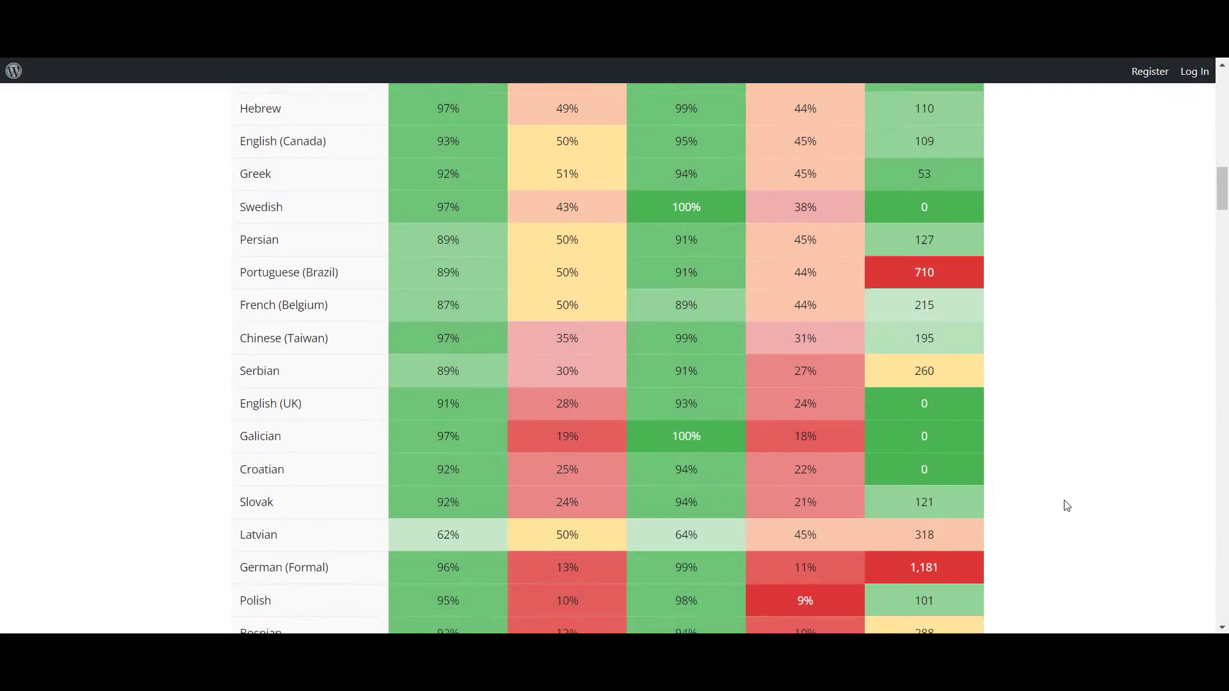
scroll(1067, 506, up, 6)
scroll(1067, 506, up, 13)
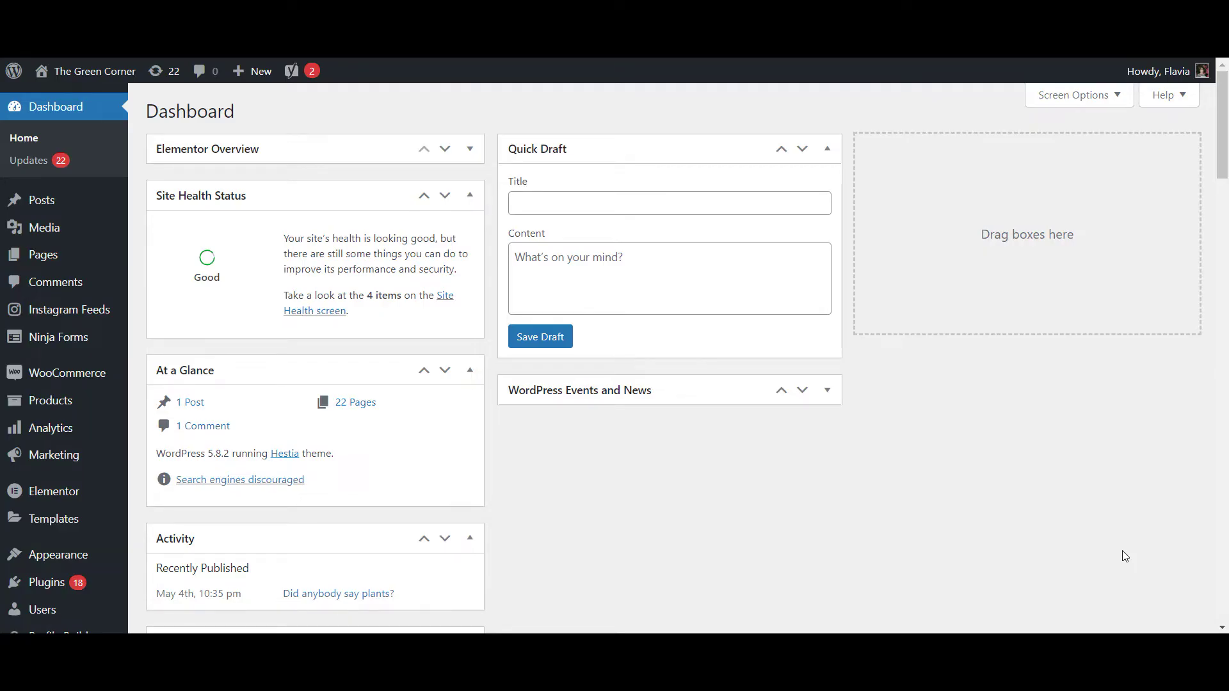
Step: Change the Site Language in General Settings to Français and save it
scroll(64, 544, down, 5)
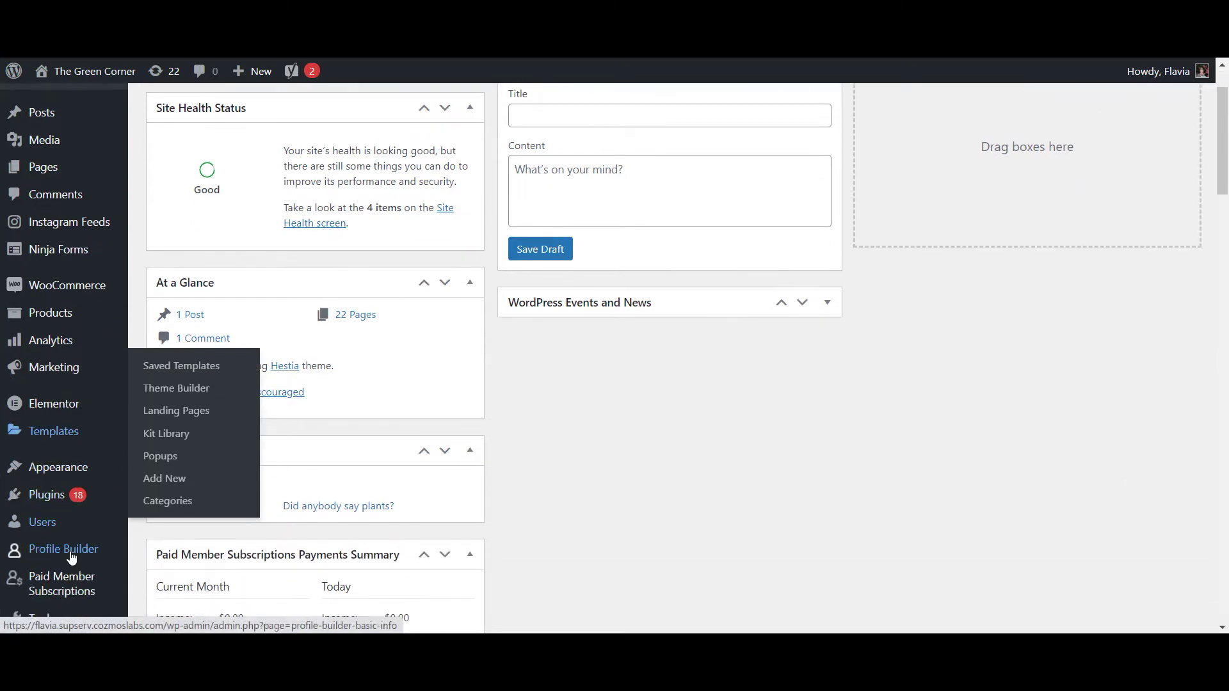
mouse_move(55, 508)
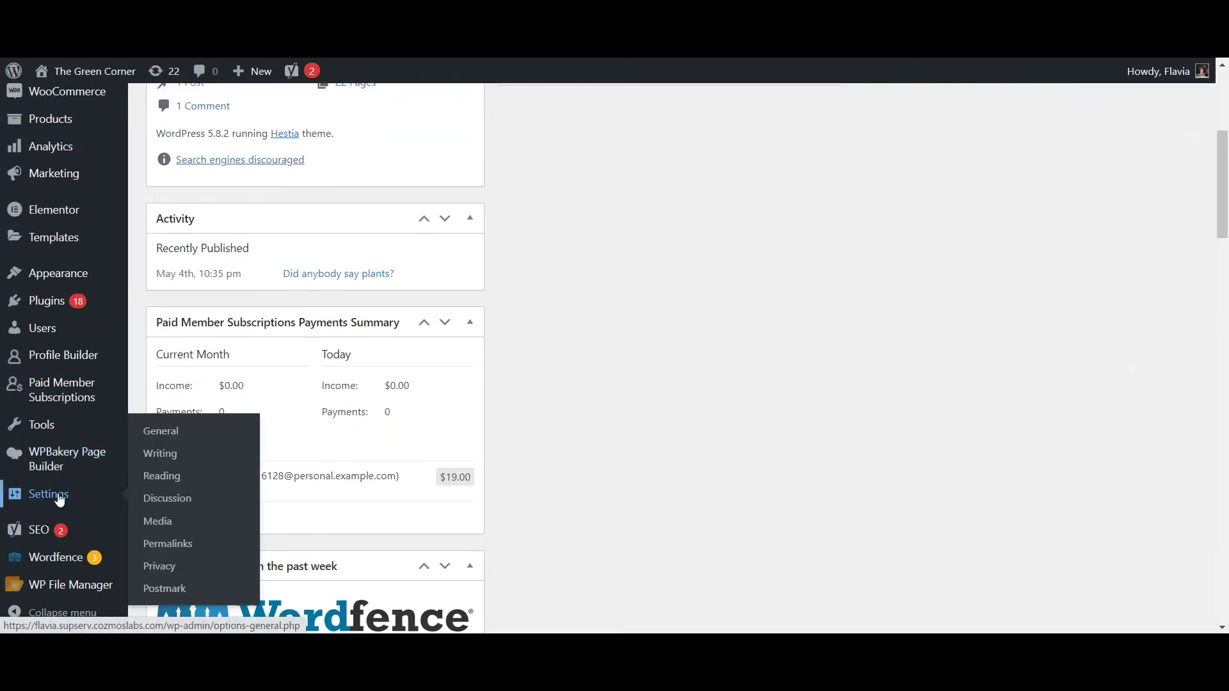
click(167, 440)
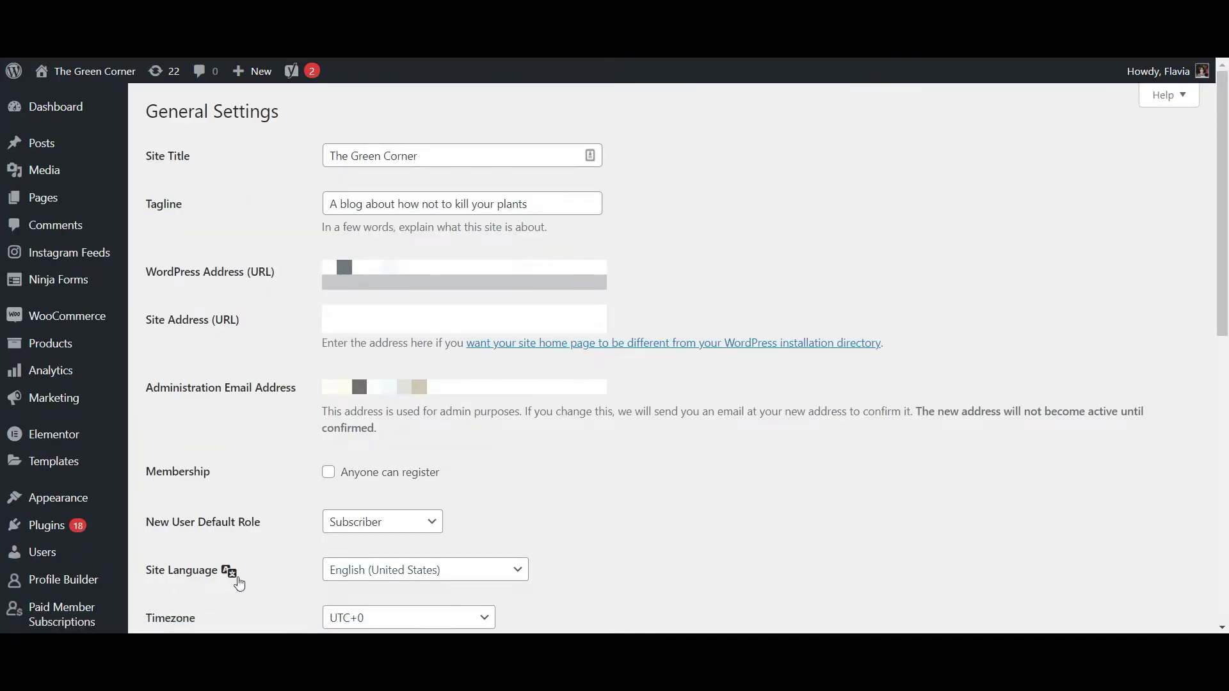
click(417, 569)
scroll(416, 499, down, 5)
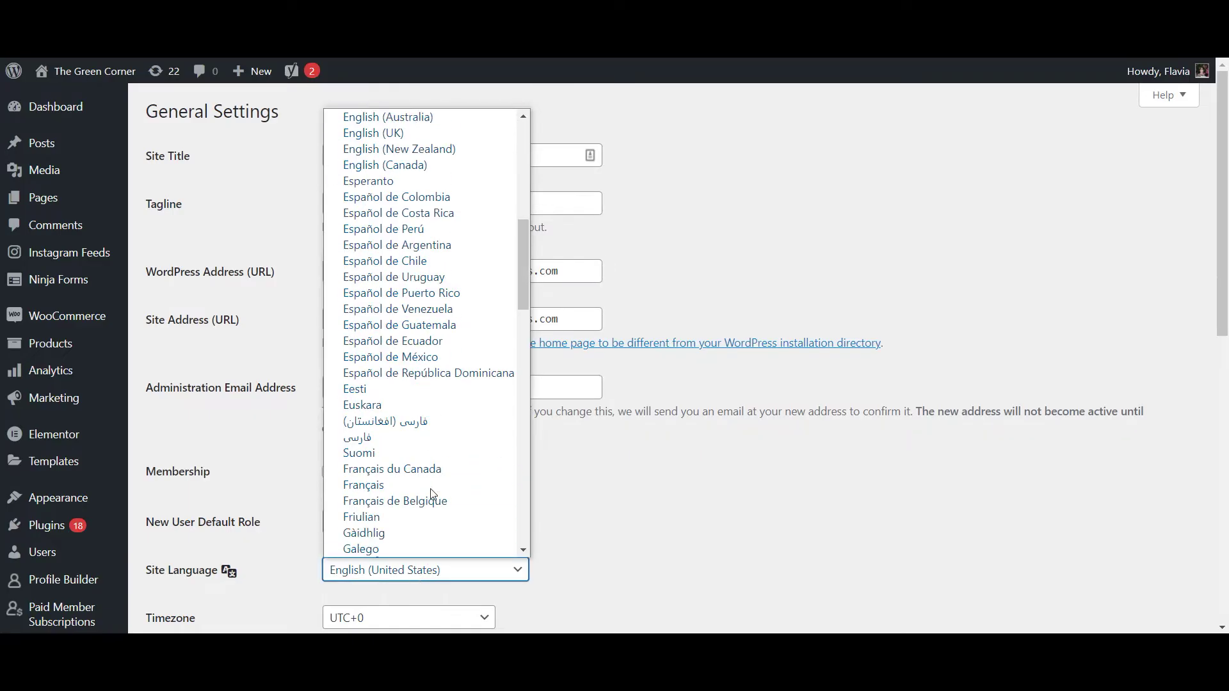
click(411, 485)
scroll(410, 486, down, 10)
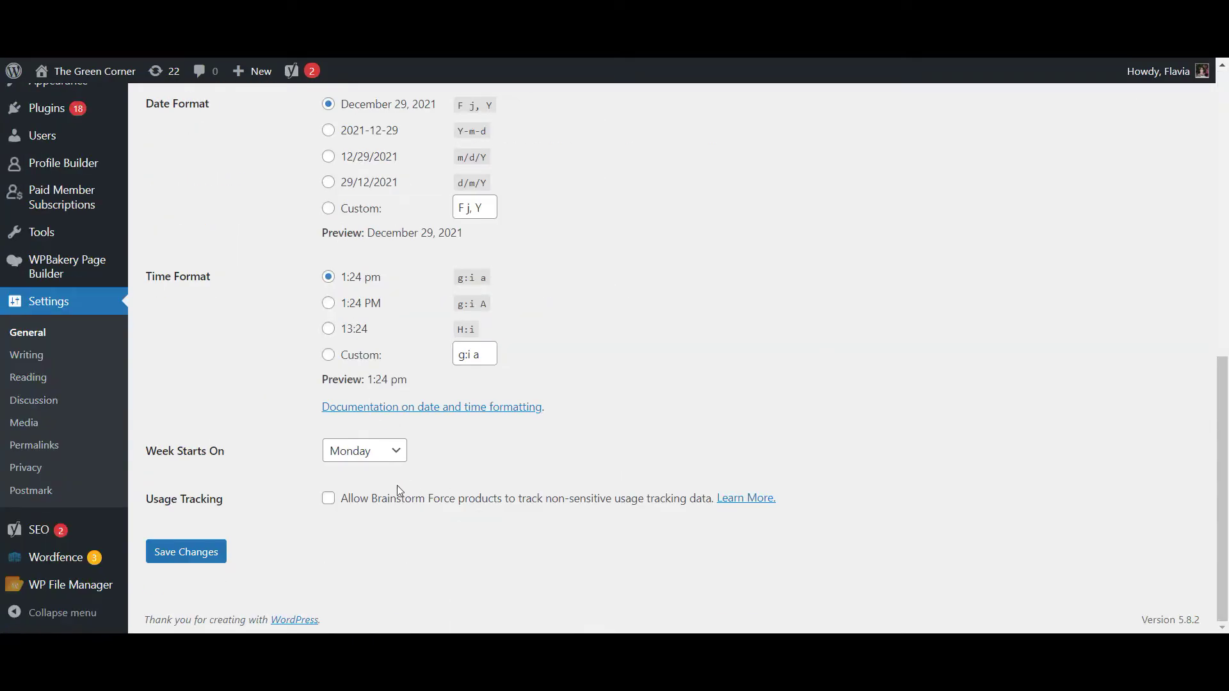
click(156, 552)
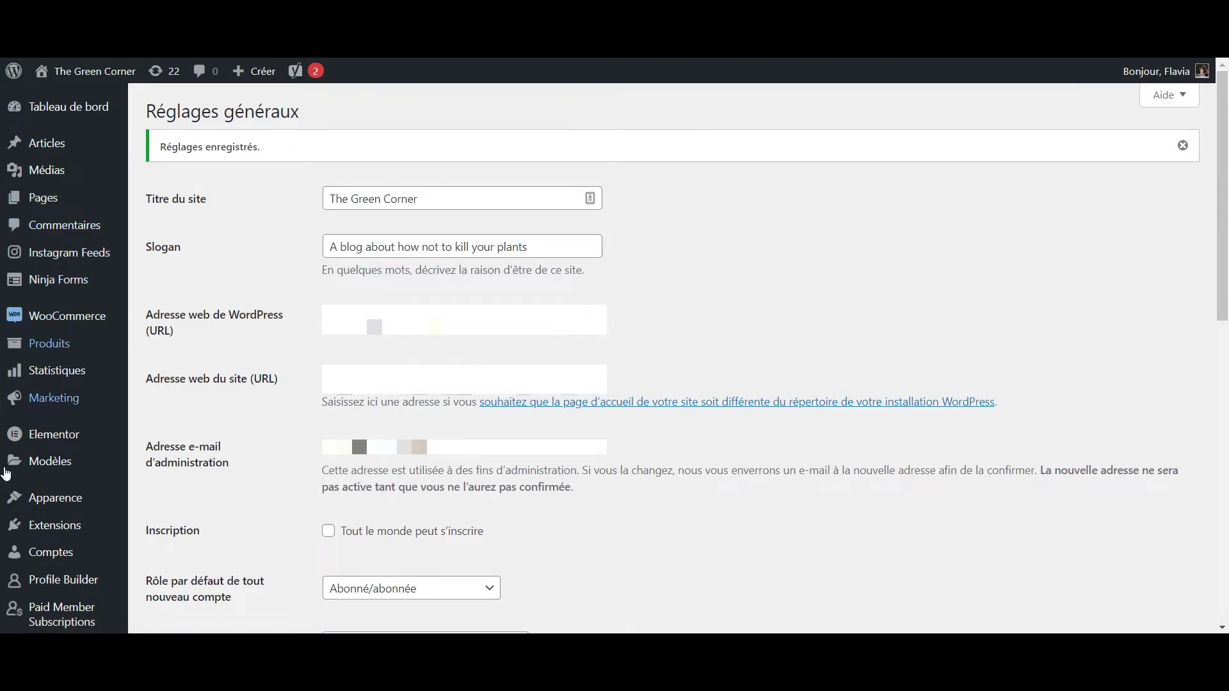
Step: Set your user profile Language to English (United States) and update the profile
mouse_move(5, 275)
mouse_move(119, 558)
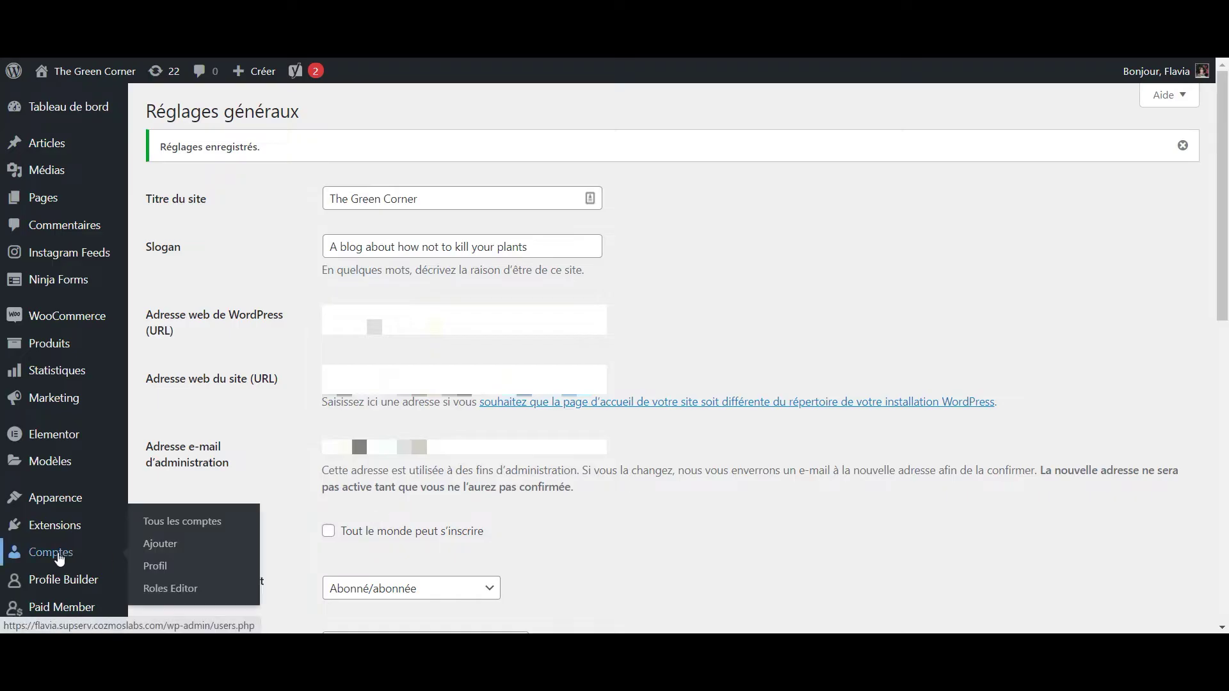
click(152, 570)
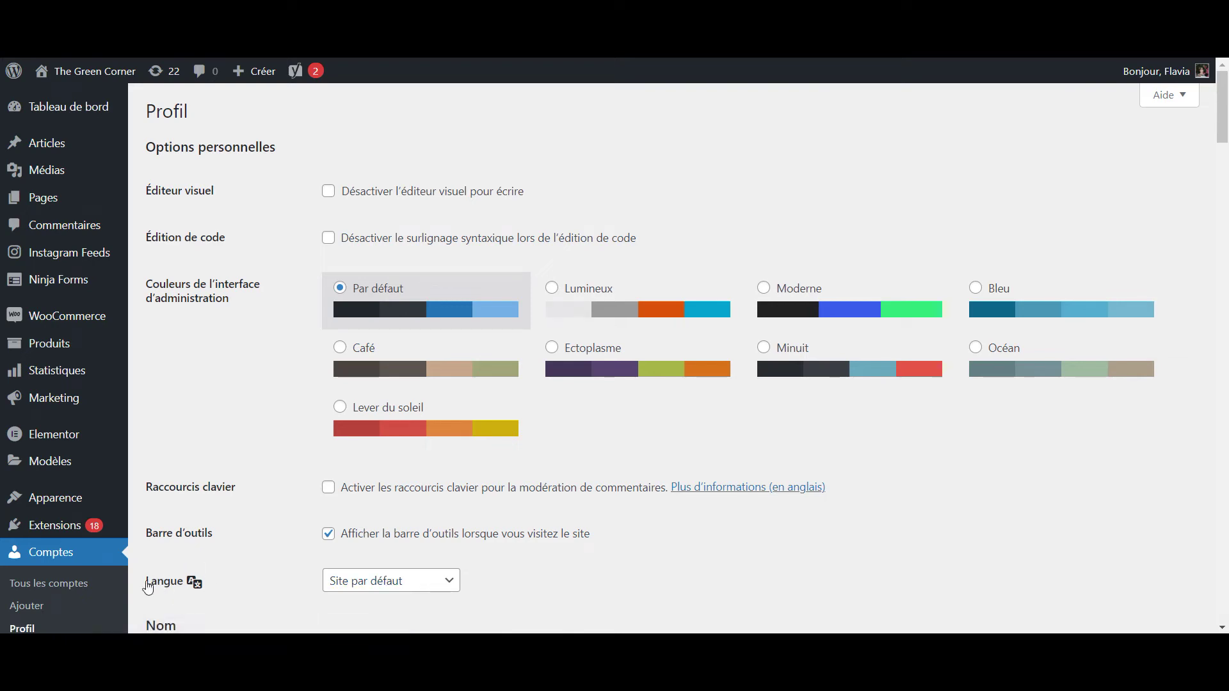
click(375, 590)
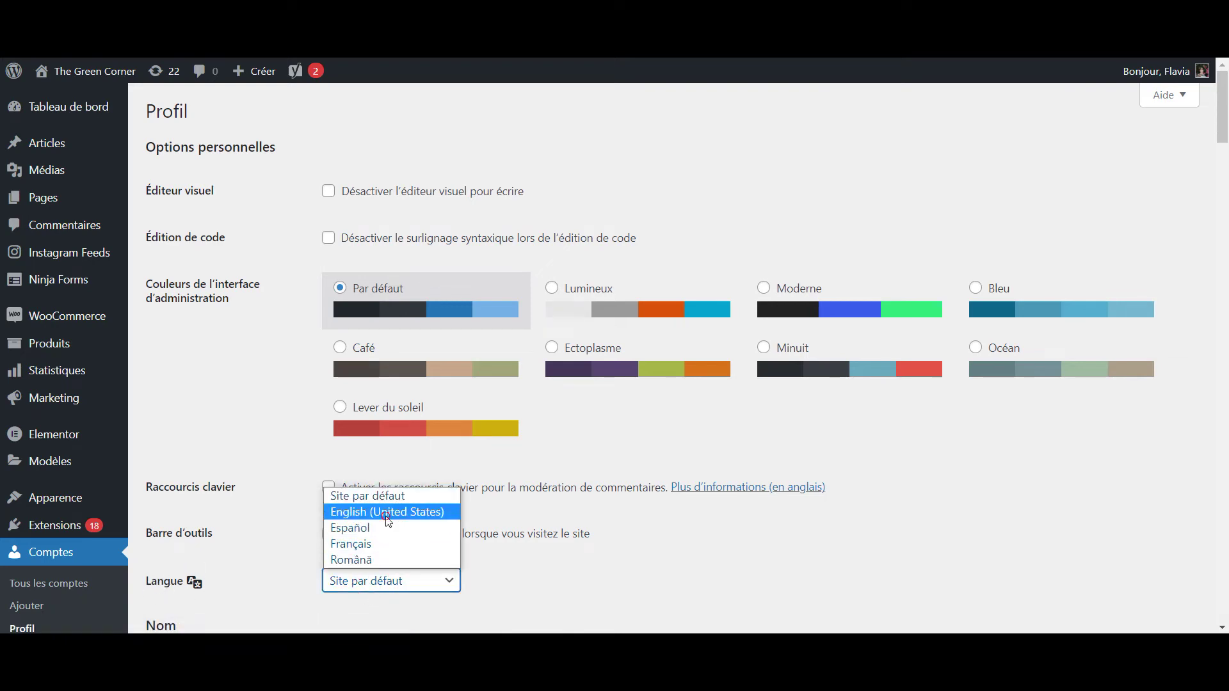
click(384, 512)
scroll(386, 516, down, 20)
scroll(385, 519, down, 6)
click(227, 551)
Step: Review the Updates page, scrolling through the plugin and translation update lists
mouse_move(44, 104)
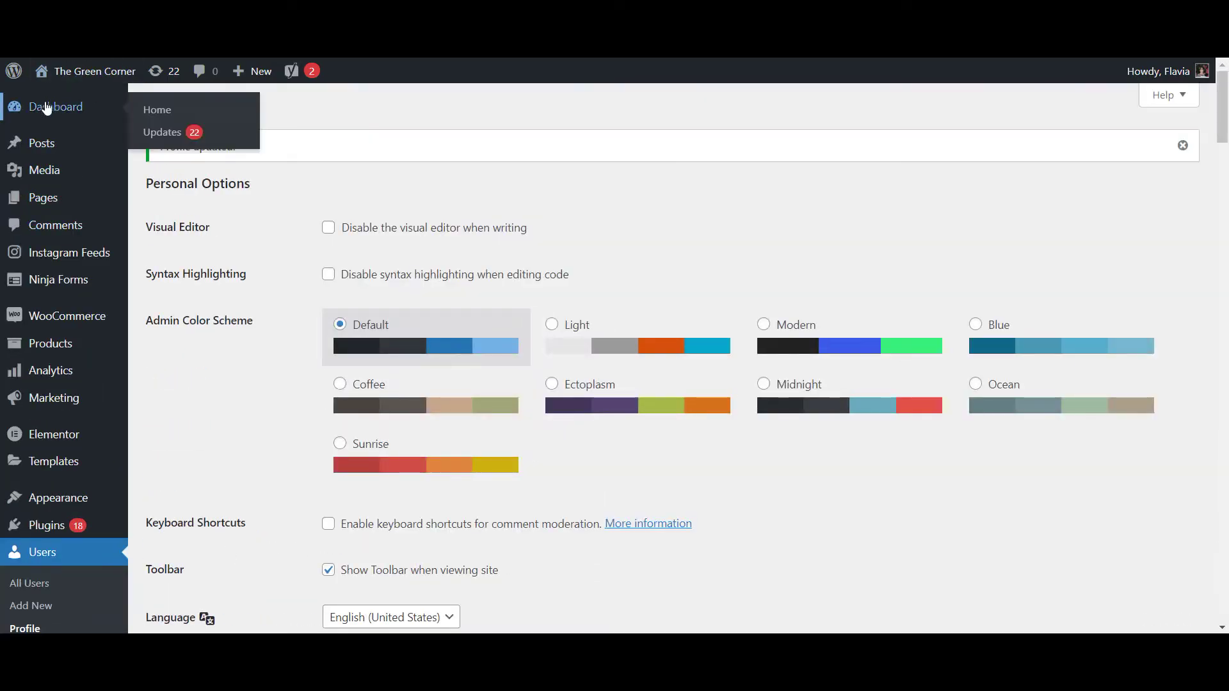
click(161, 135)
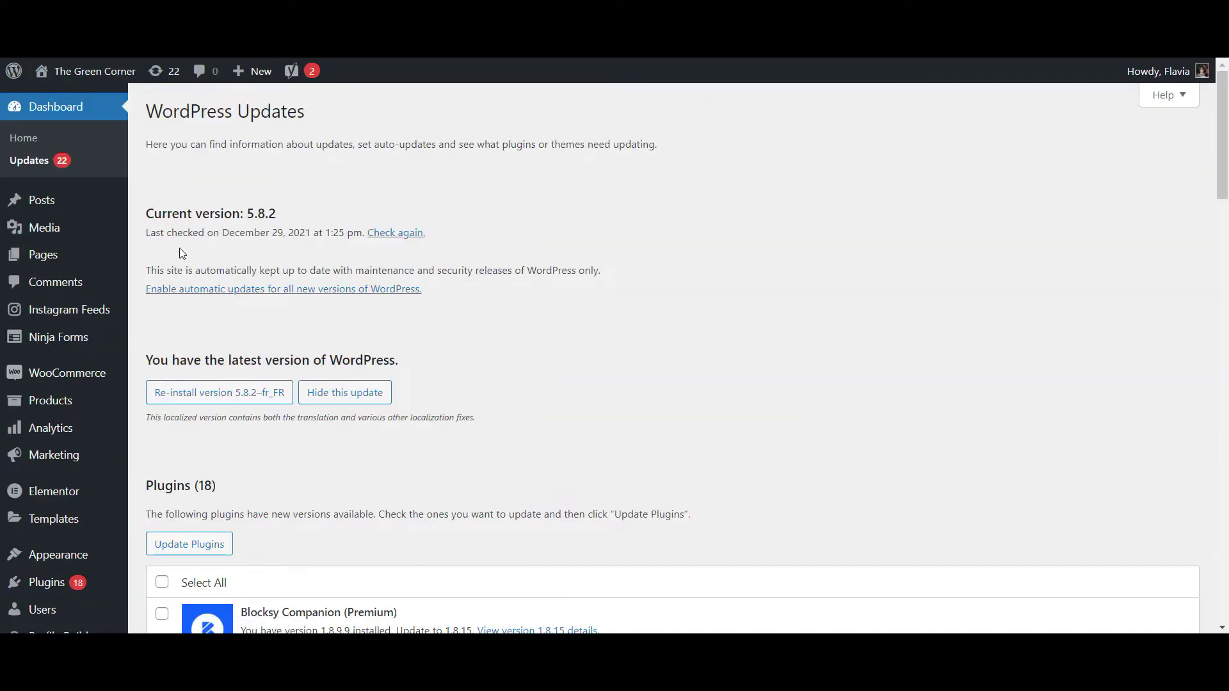
scroll(180, 248, down, 12)
scroll(190, 306, down, 15)
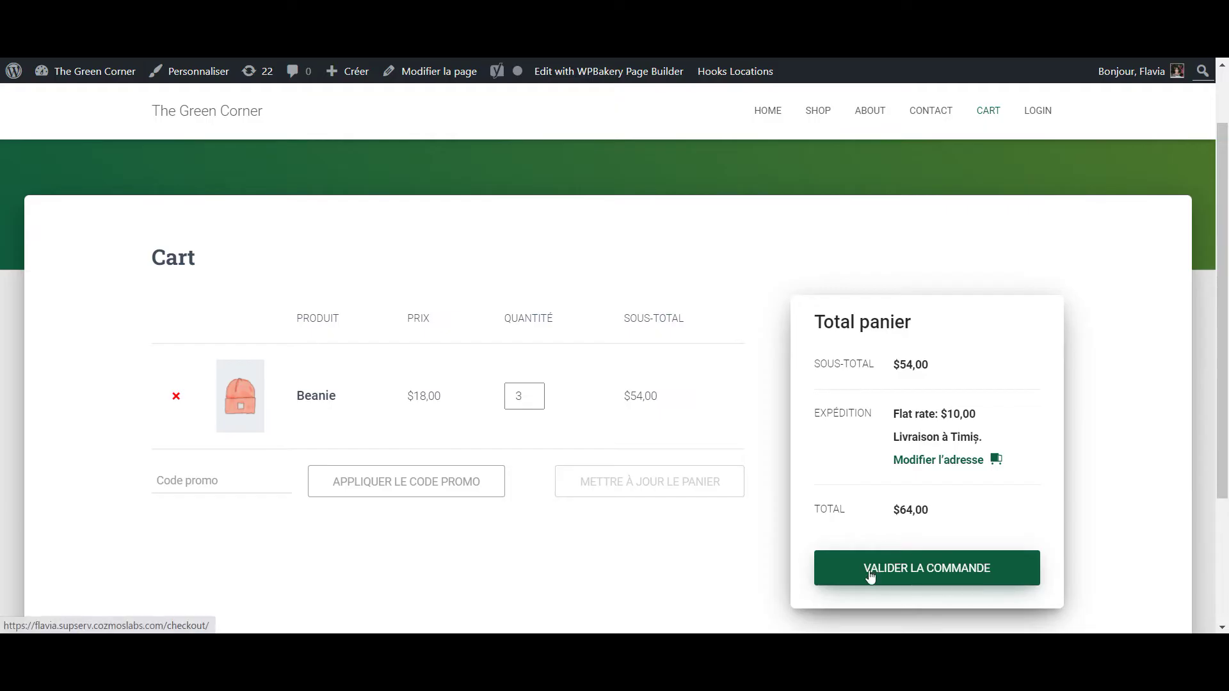
Step: Highlight the French cart column headings and the Beanie product name on the Cart page
drag(693, 320, 286, 313)
click(260, 314)
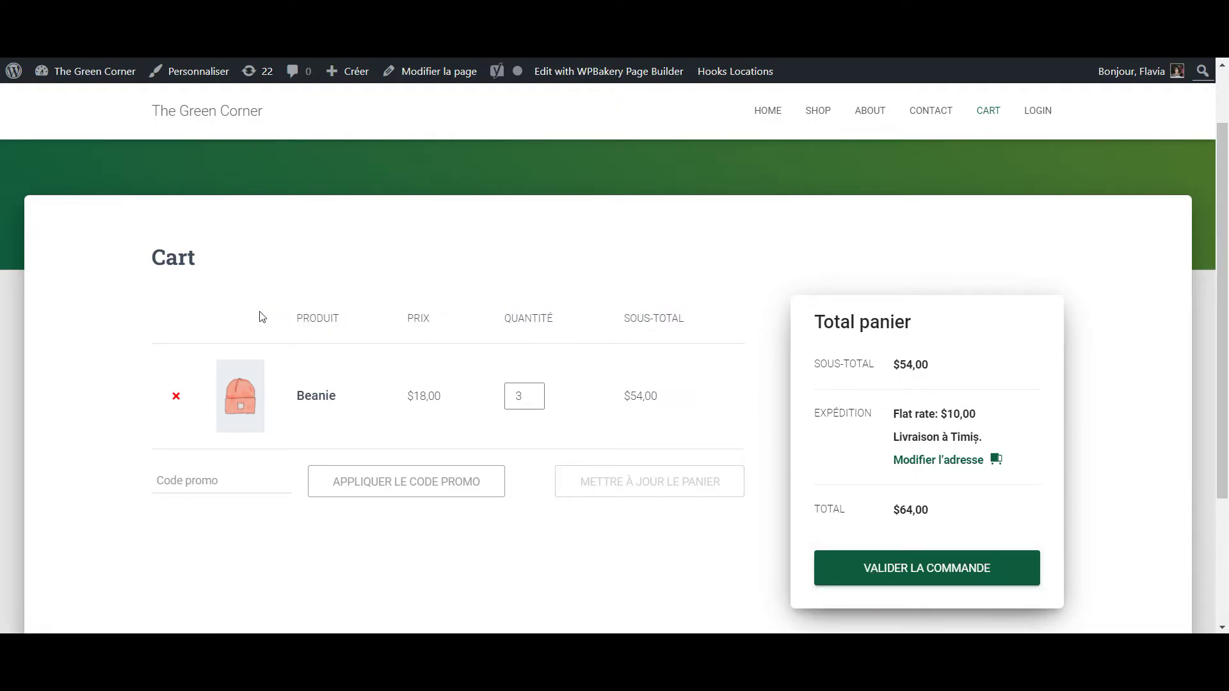
drag(286, 400, 341, 406)
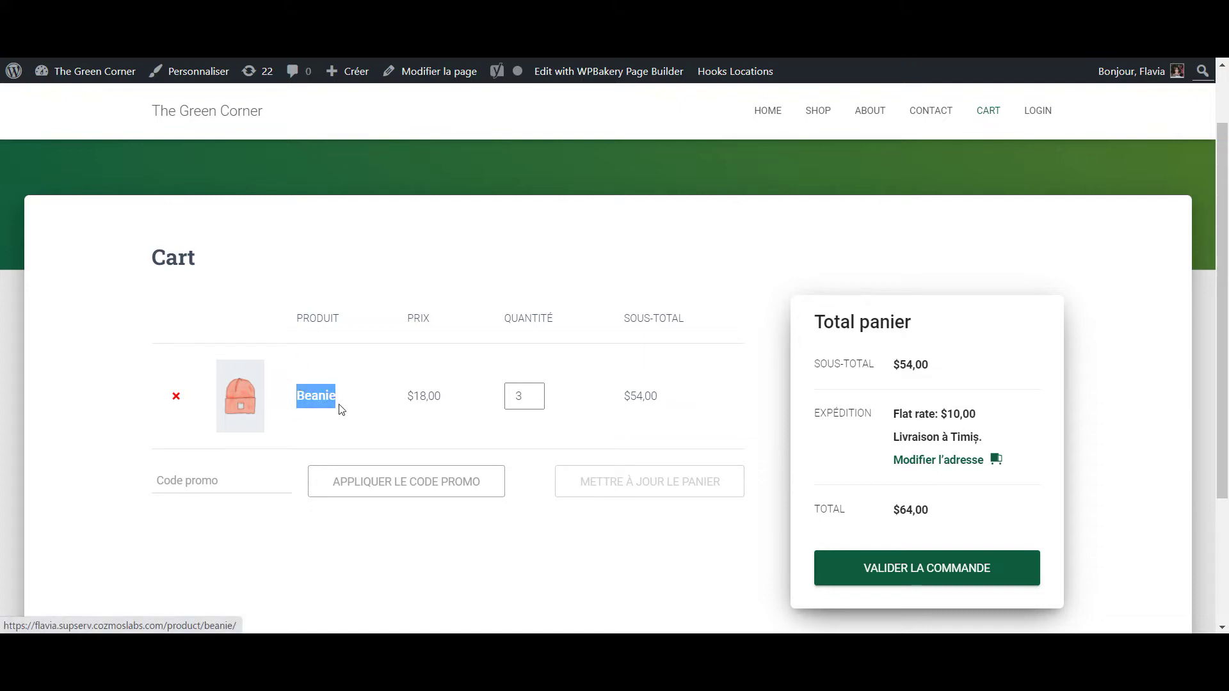
click(93, 388)
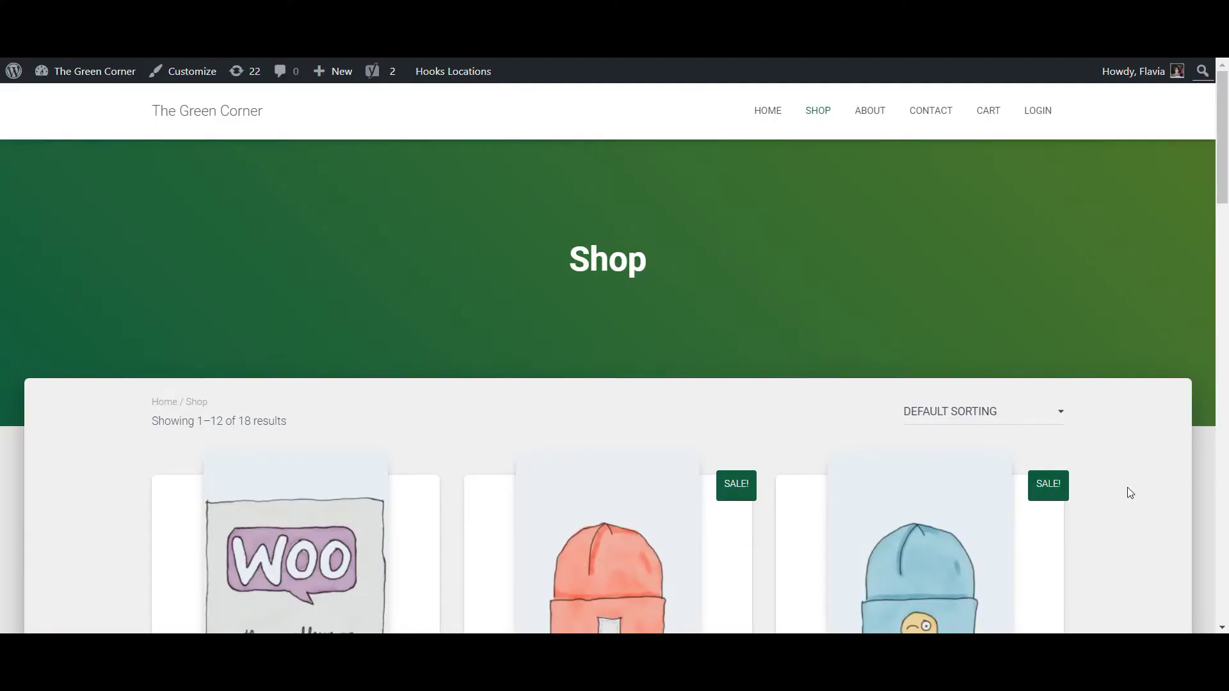
Step: Scroll through the product listing on the Shop page
scroll(1127, 576, down, 5)
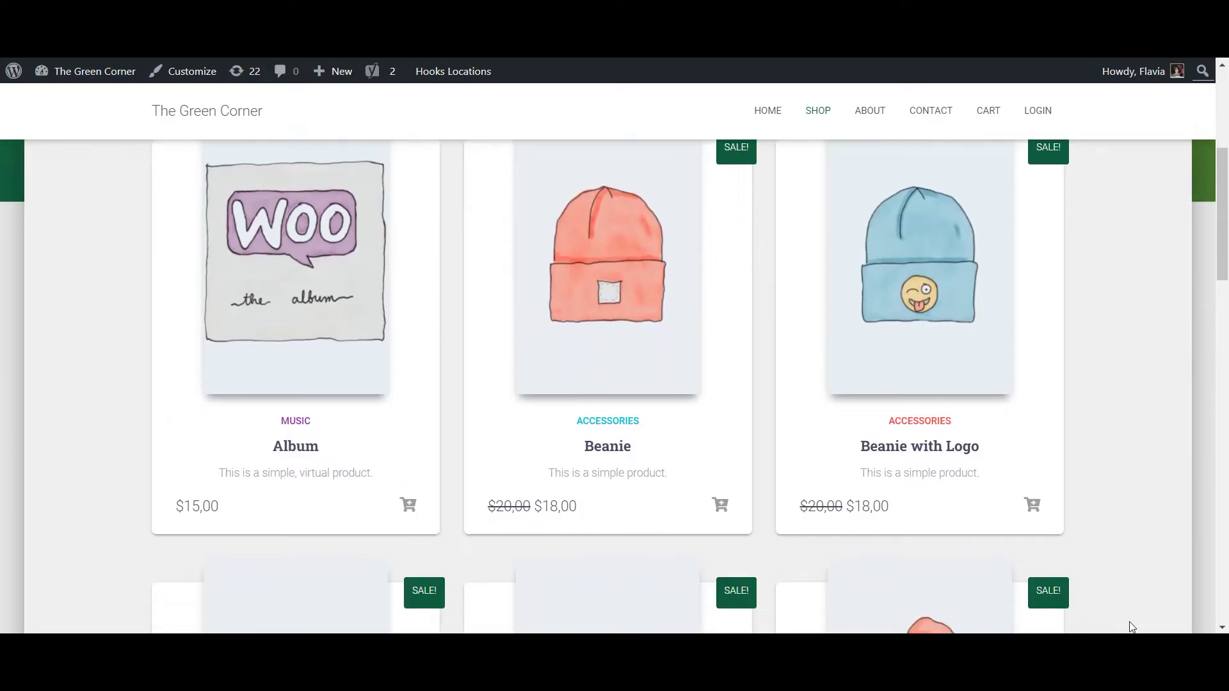
scroll(1130, 626, down, 6)
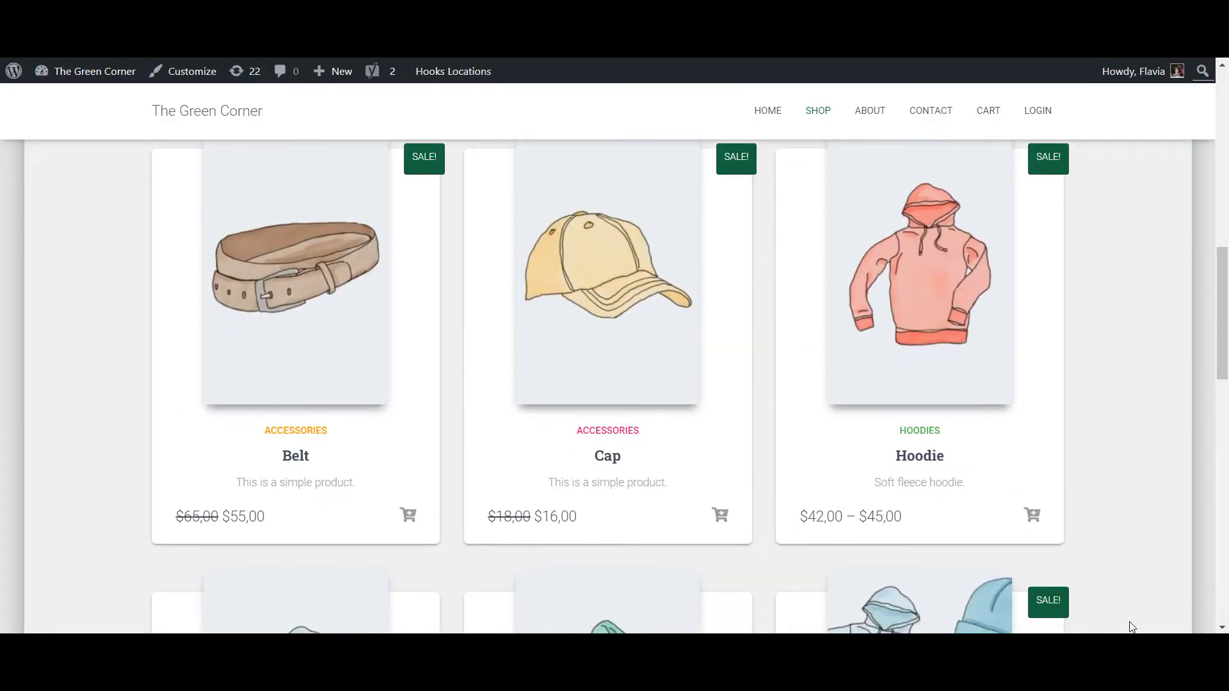
scroll(1131, 627, up, 10)
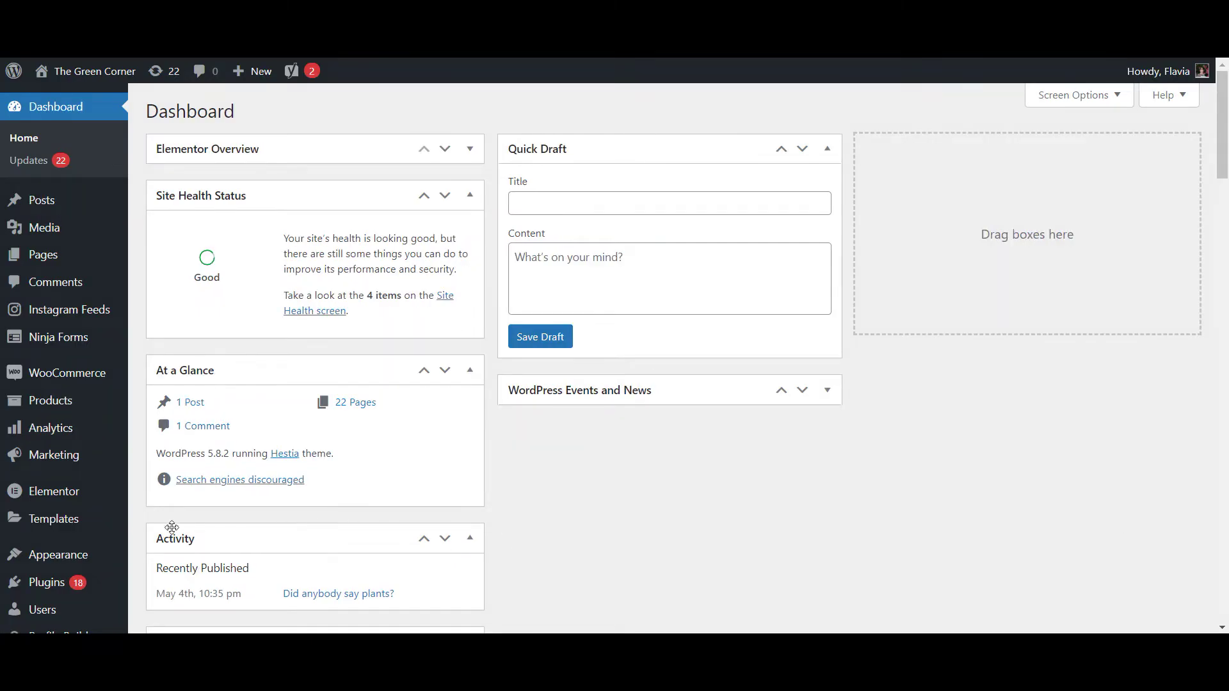
Step: Change the Site Language to Italiano and save the General Settings
scroll(85, 572, down, 2)
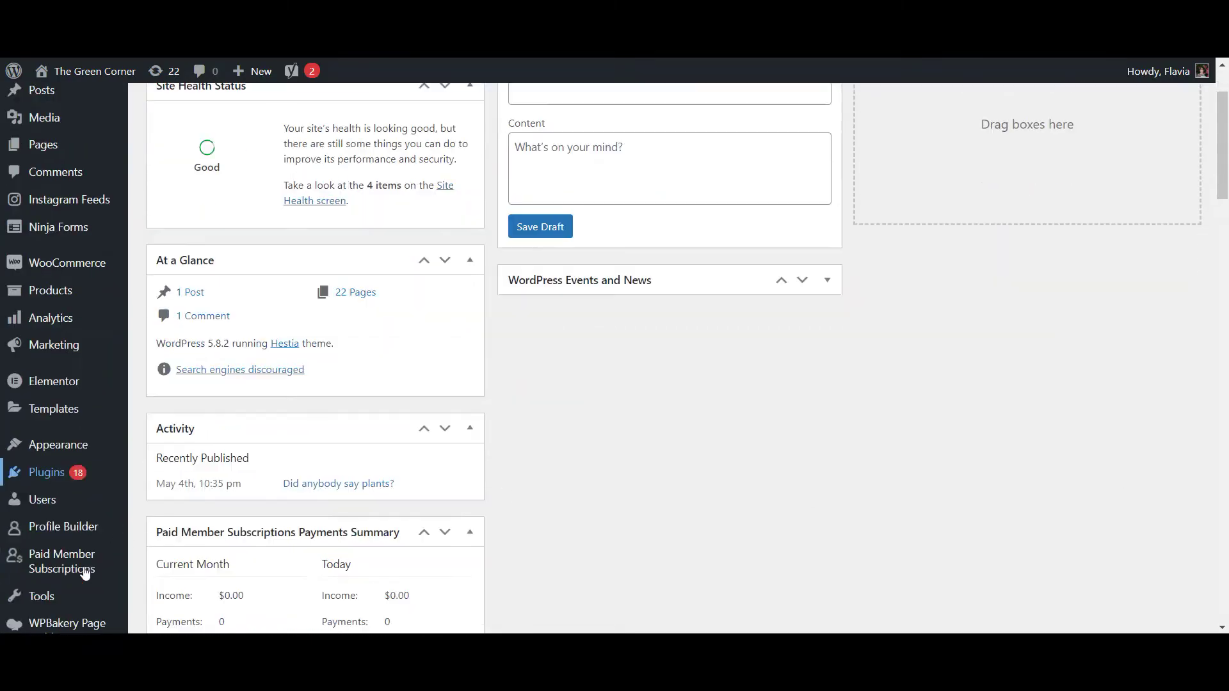
scroll(85, 573, down, 2)
mouse_move(49, 535)
click(165, 432)
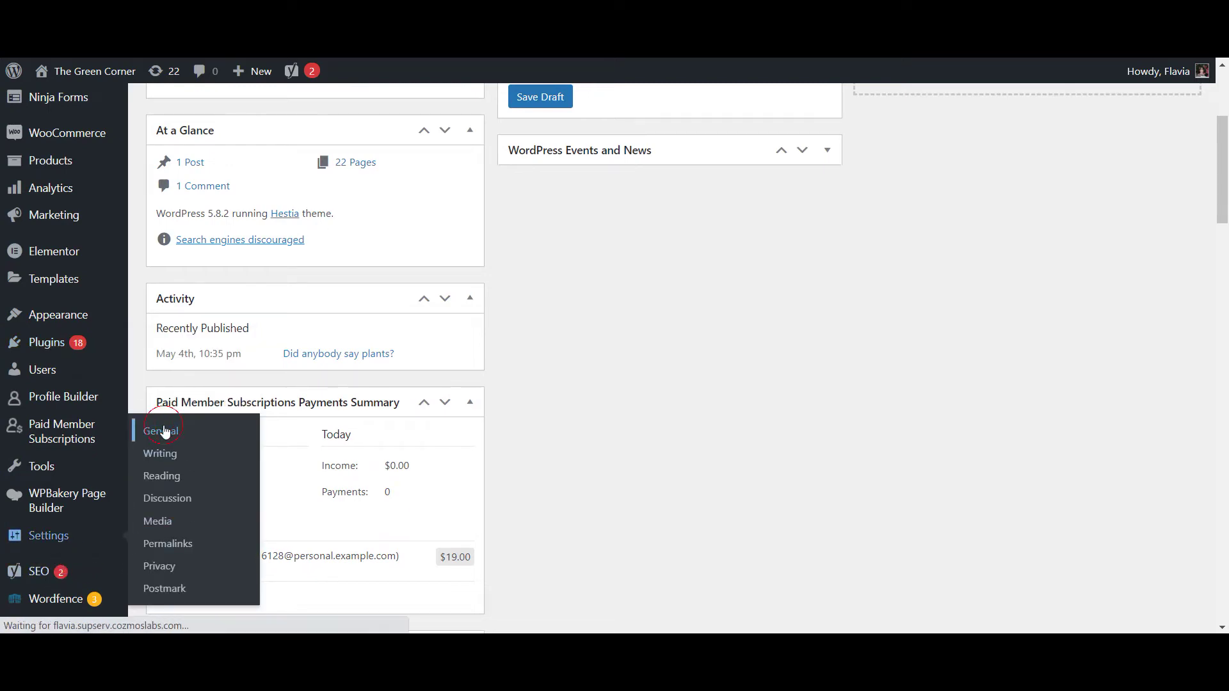
click(333, 568)
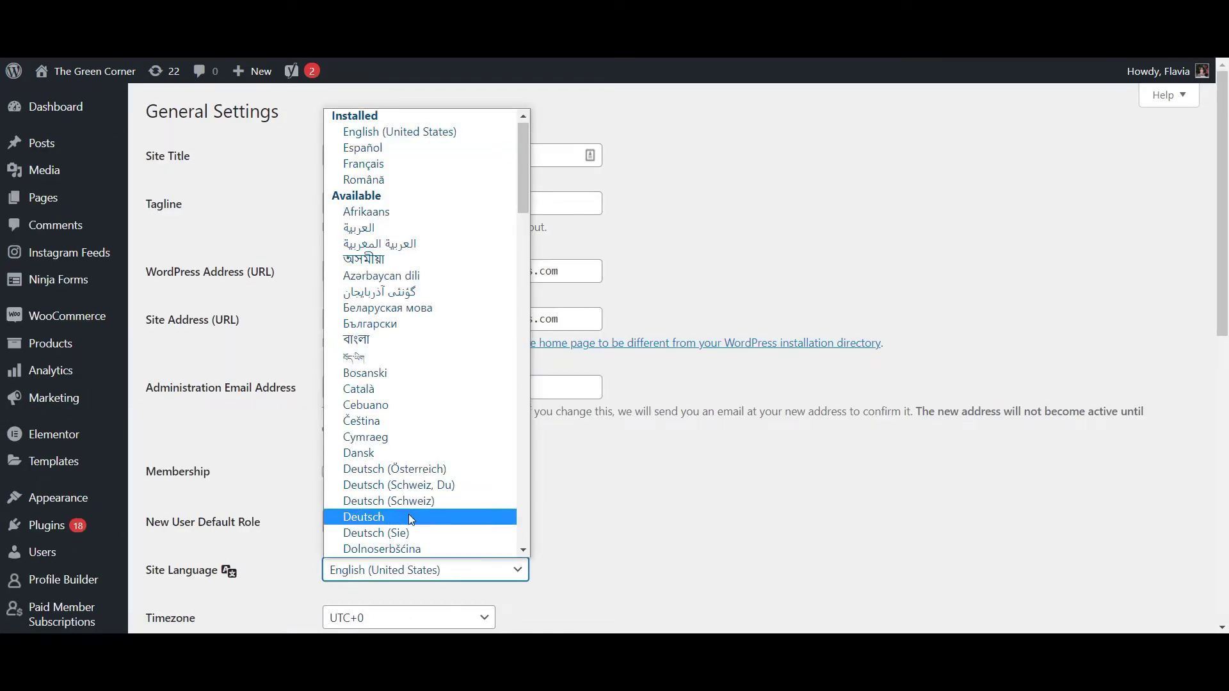
scroll(410, 486, down, 6)
click(410, 417)
scroll(357, 409, down, 10)
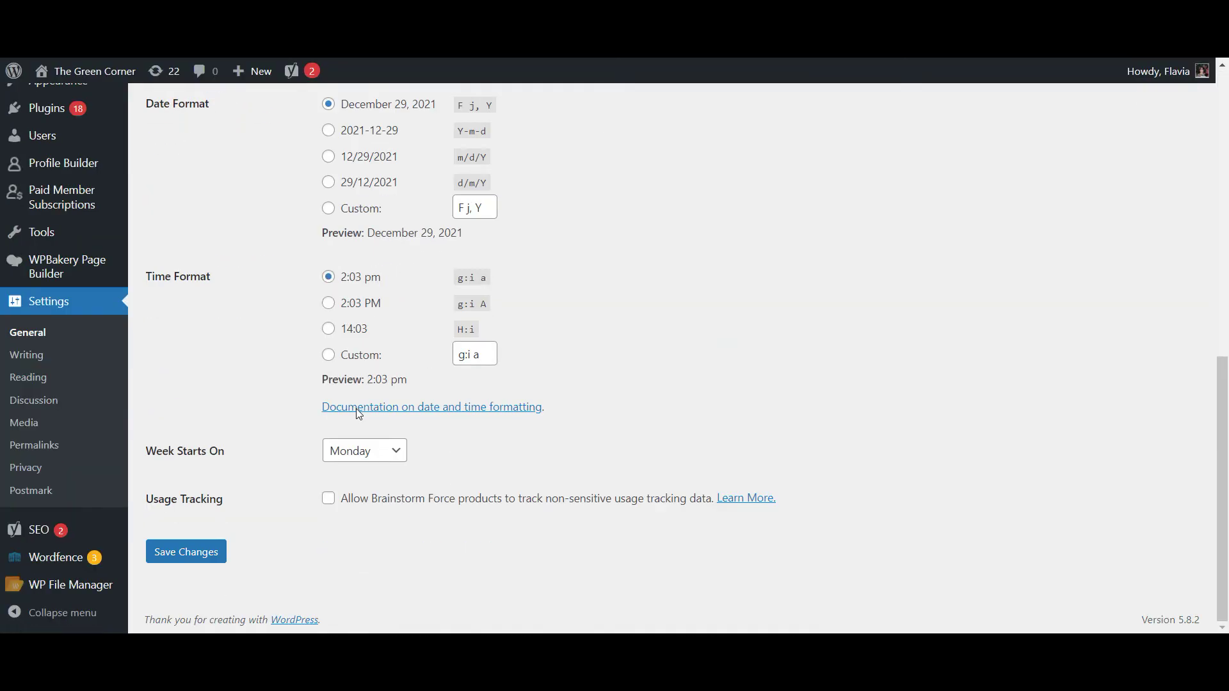
click(185, 551)
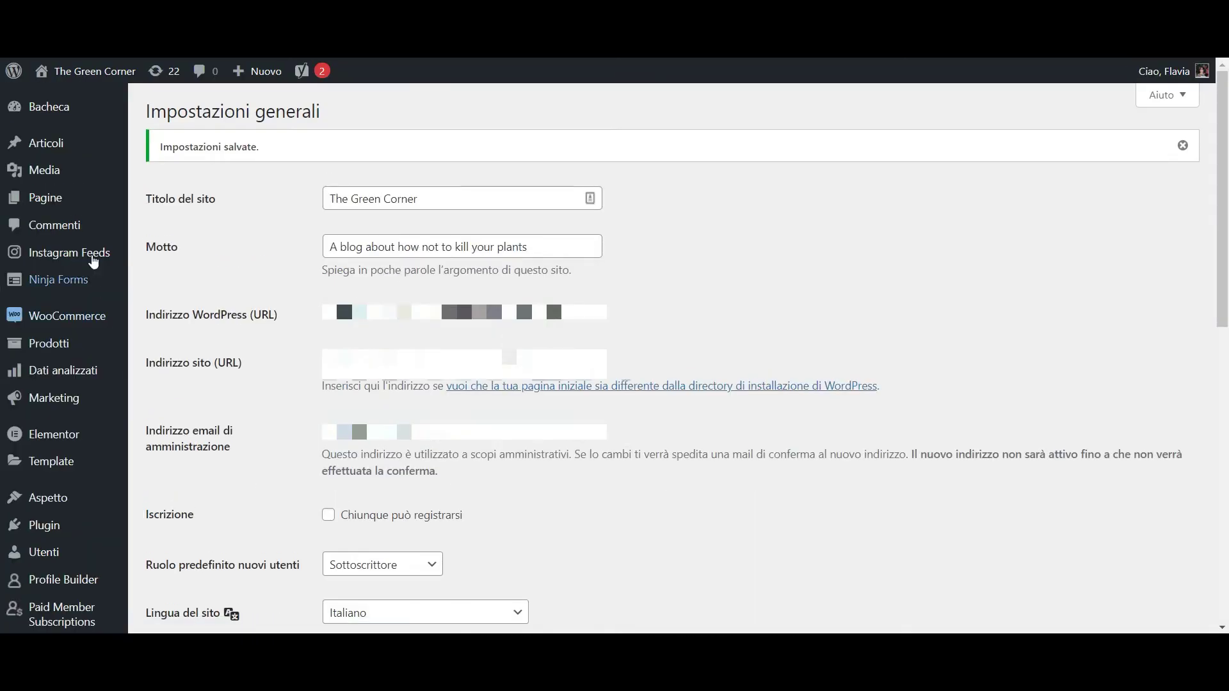
Step: Check the Aggiornamenti (Updates) page, confirming all translations are up to date
mouse_move(56, 110)
click(172, 136)
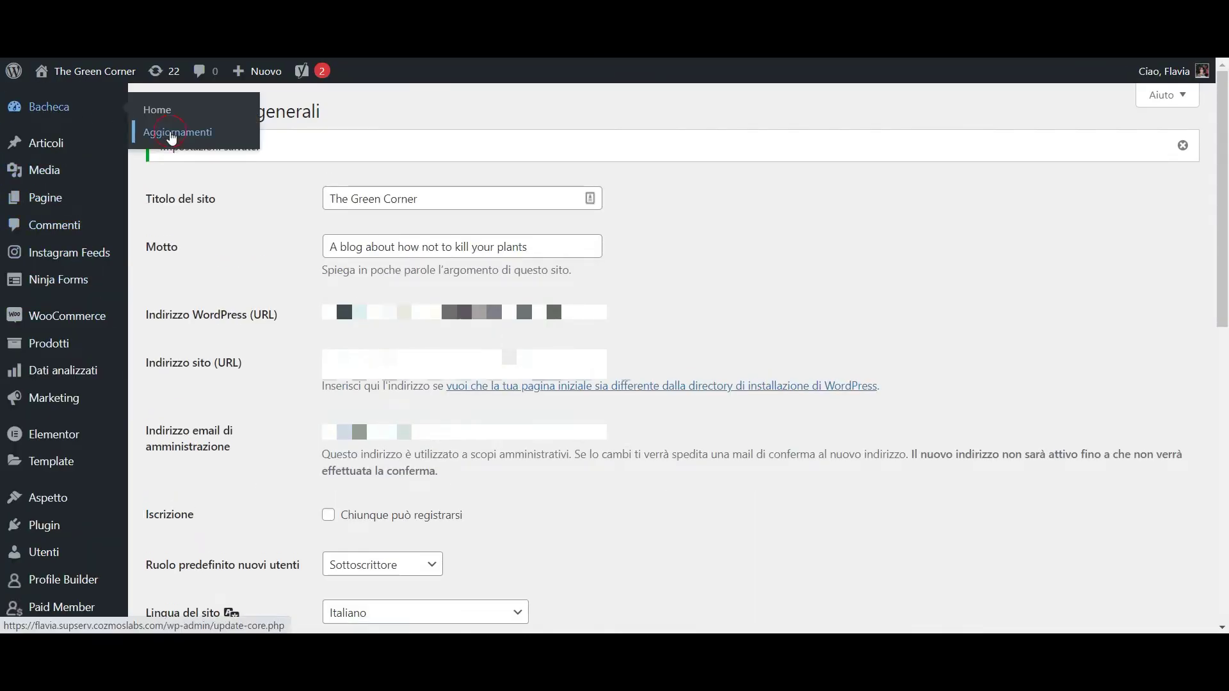
scroll(171, 136, down, 15)
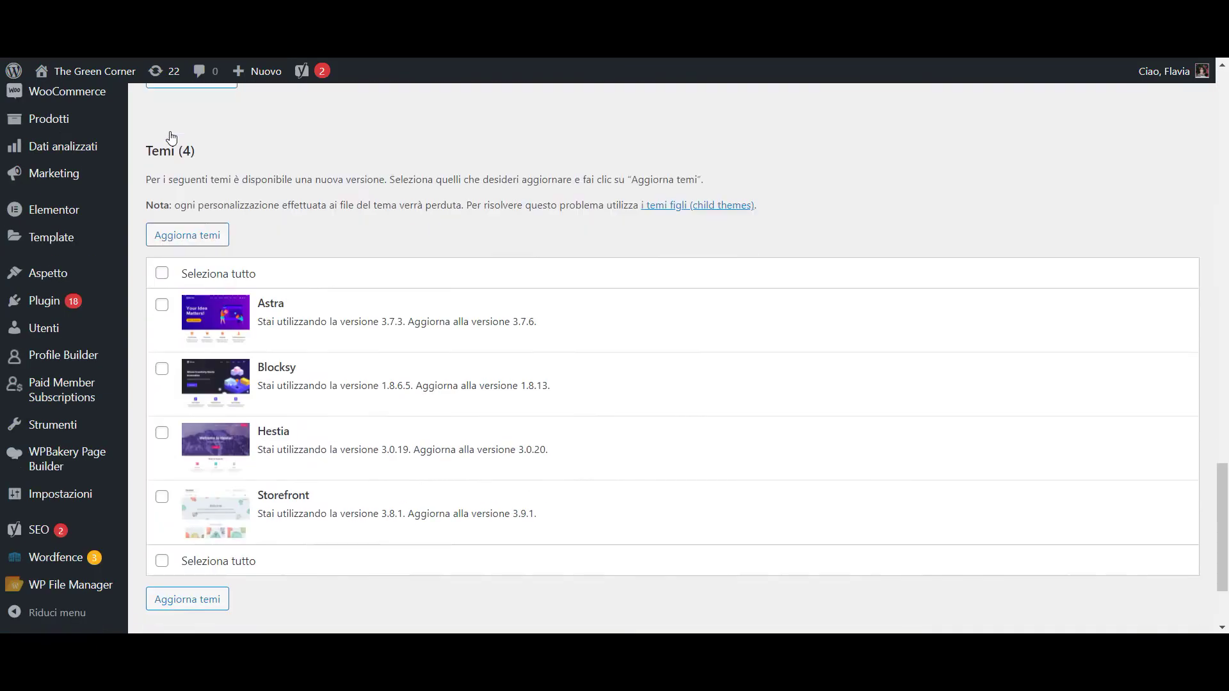
scroll(171, 136, down, 2)
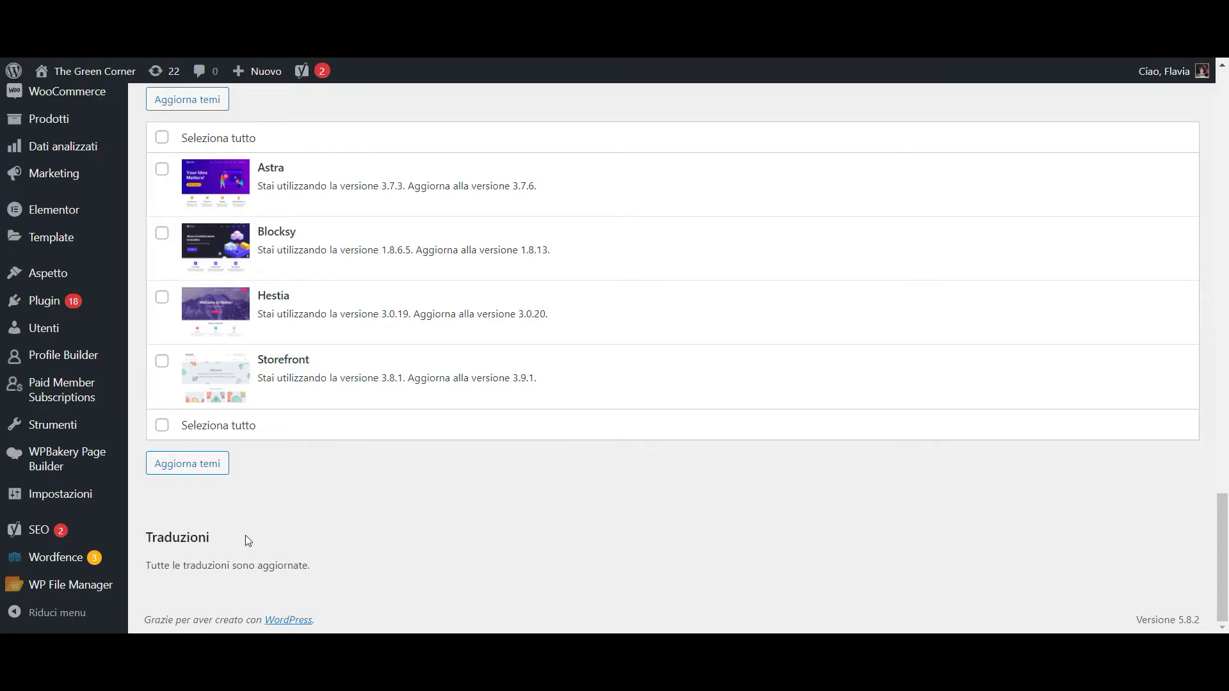
Step: Switch your user profile Lingua to Italiano and save it with Aggiorna profilo
mouse_move(55, 330)
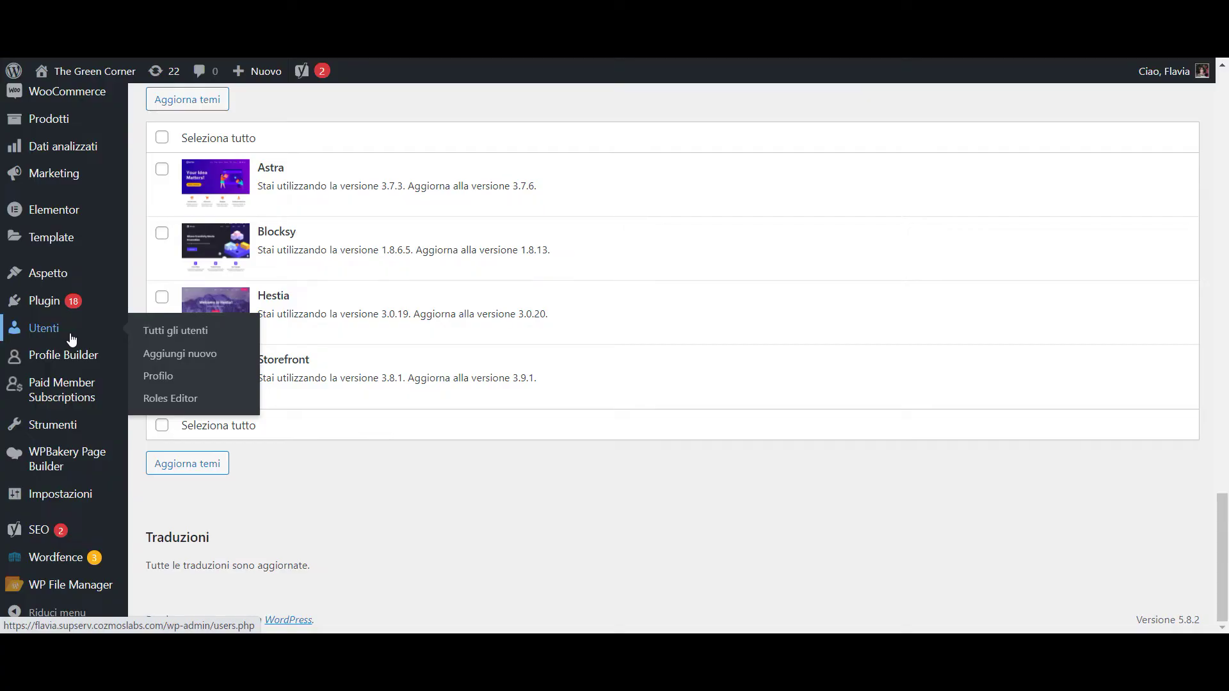
click(154, 378)
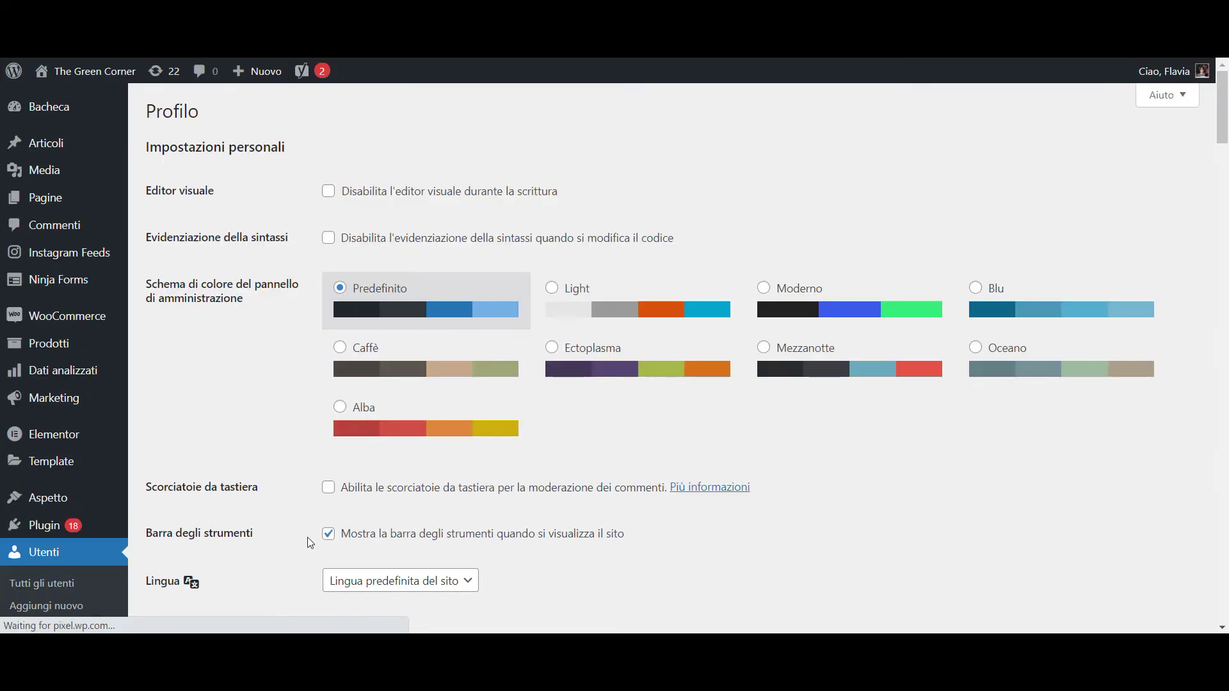
click(345, 588)
click(354, 544)
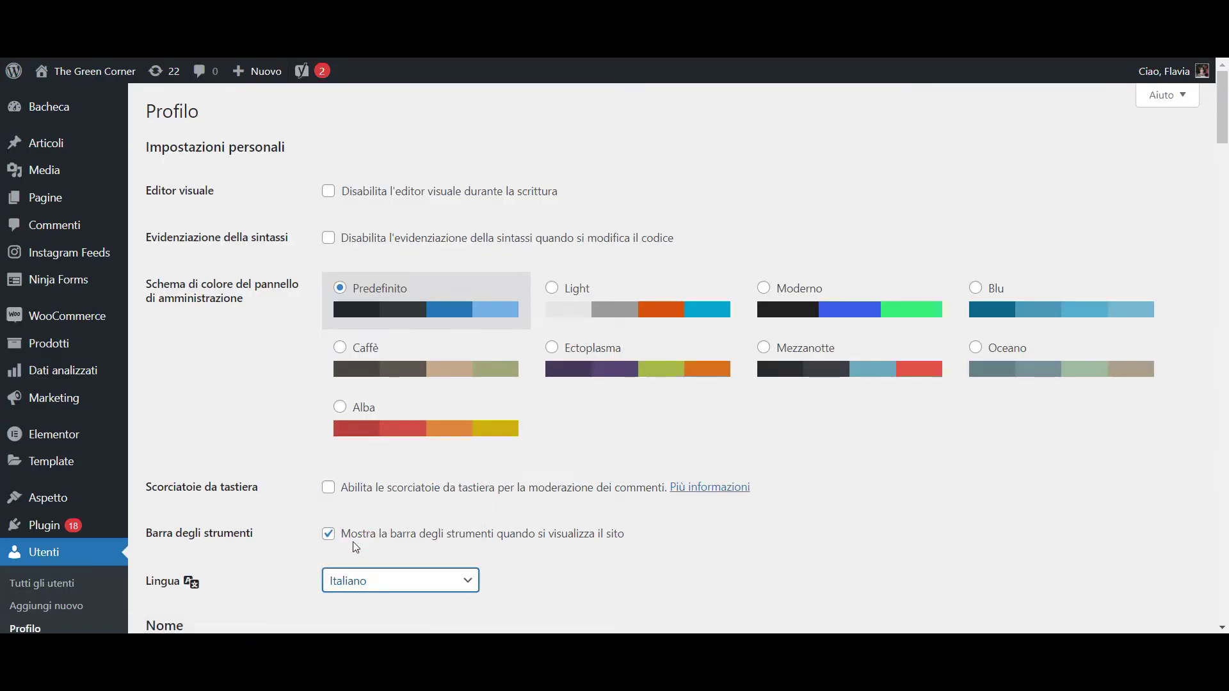
scroll(355, 548, down, 20)
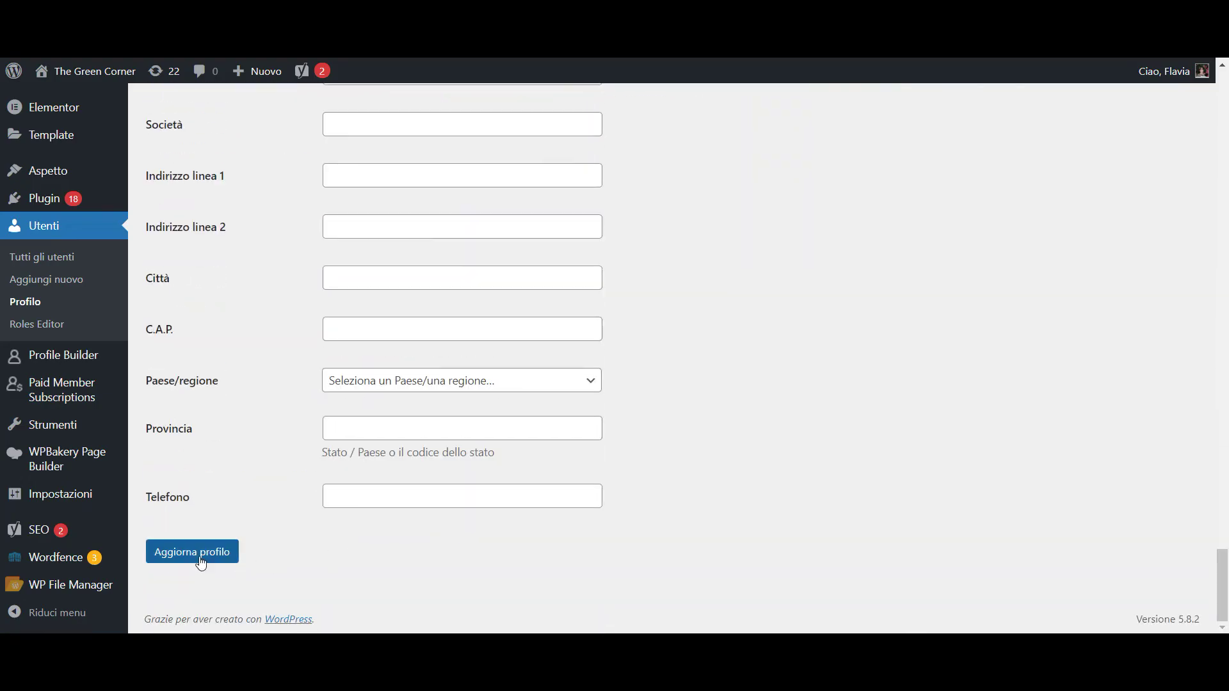
click(200, 563)
scroll(182, 539, down, 10)
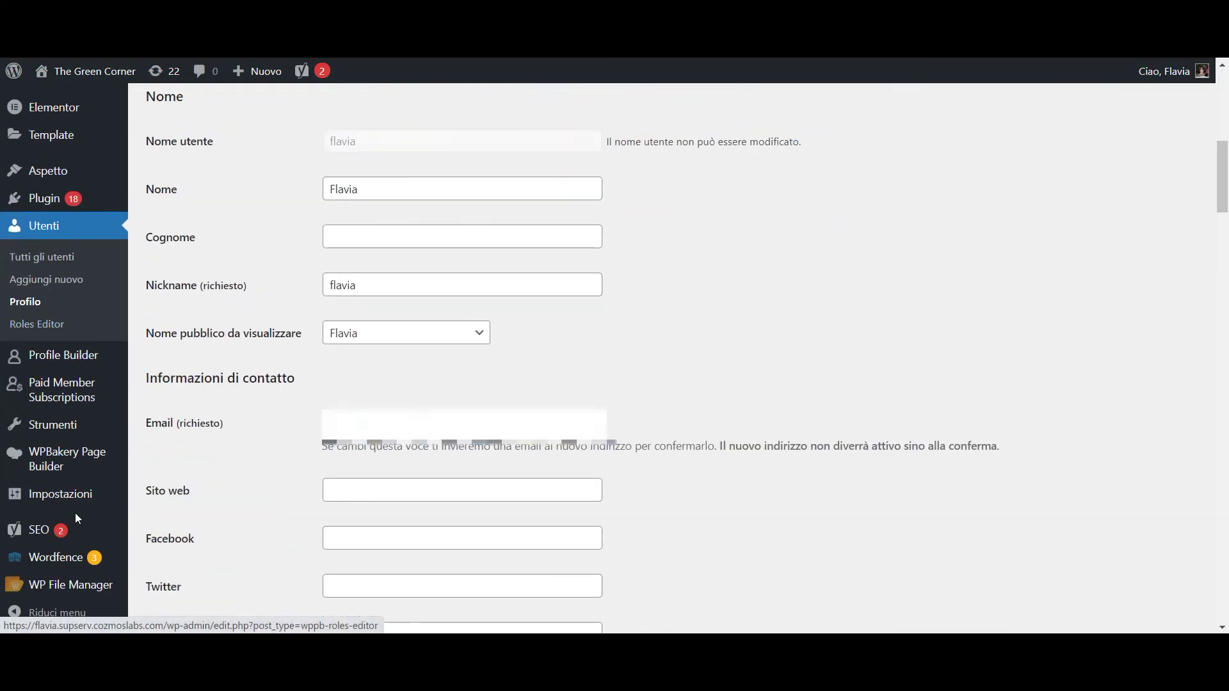
Step: Set Lingua del sito to English (United States) and save the general settings
mouse_move(74, 503)
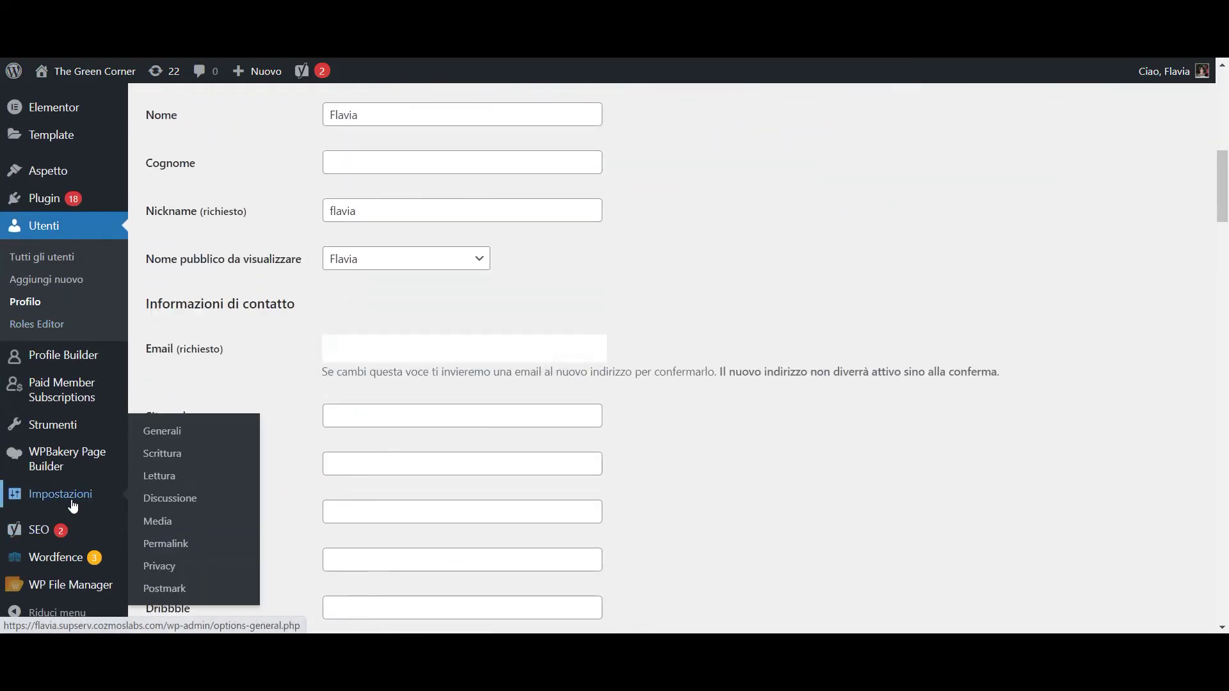
click(161, 435)
click(330, 575)
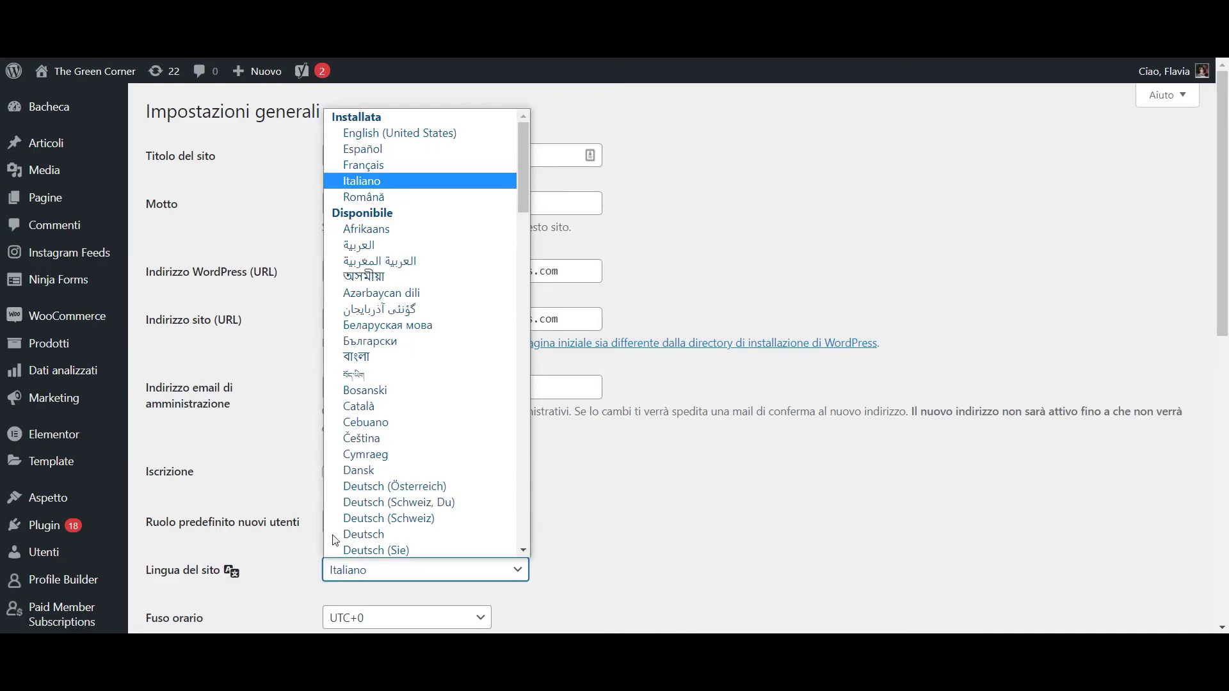
click(388, 134)
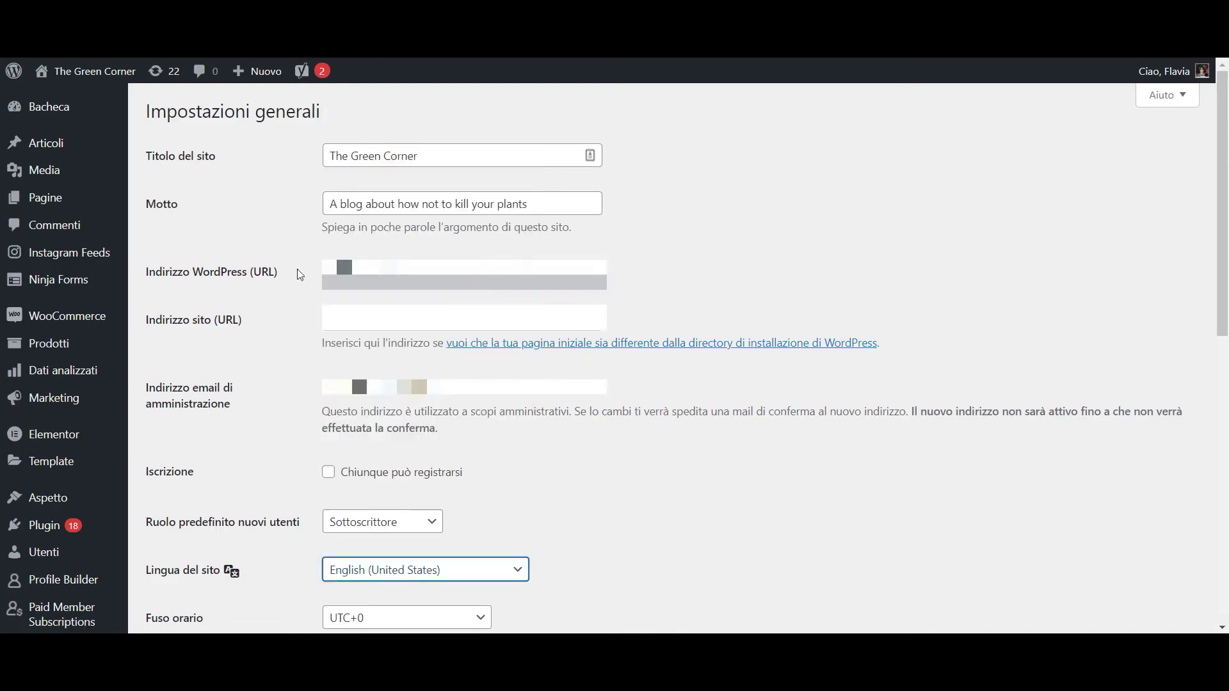
scroll(288, 320, down, 15)
click(213, 553)
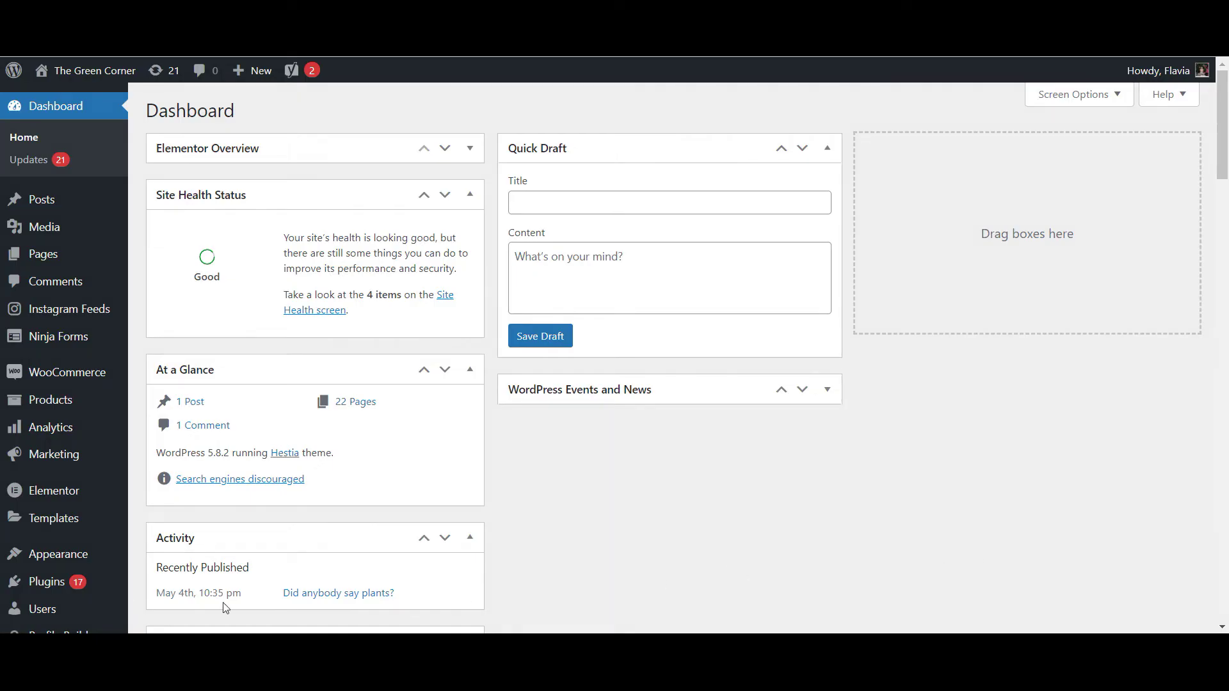
Step: Search the plugin directory for 'translatepress', then install and activate TranslatePress
mouse_move(64, 582)
click(155, 566)
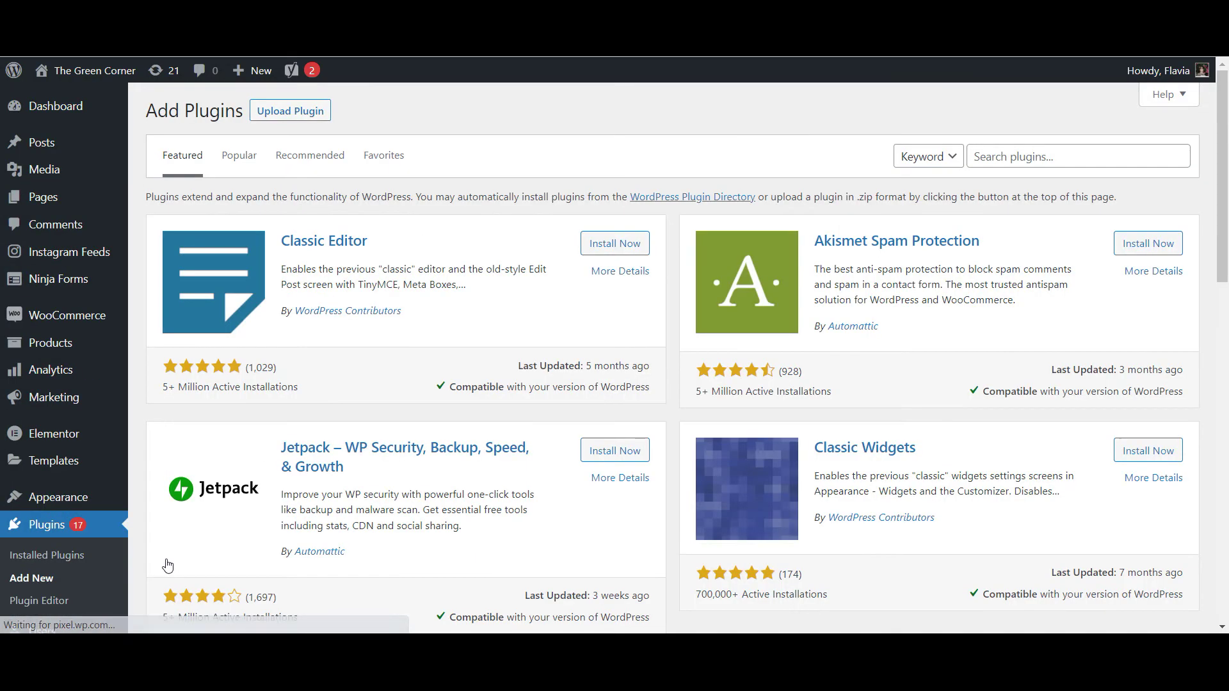
click(986, 150)
text(t)
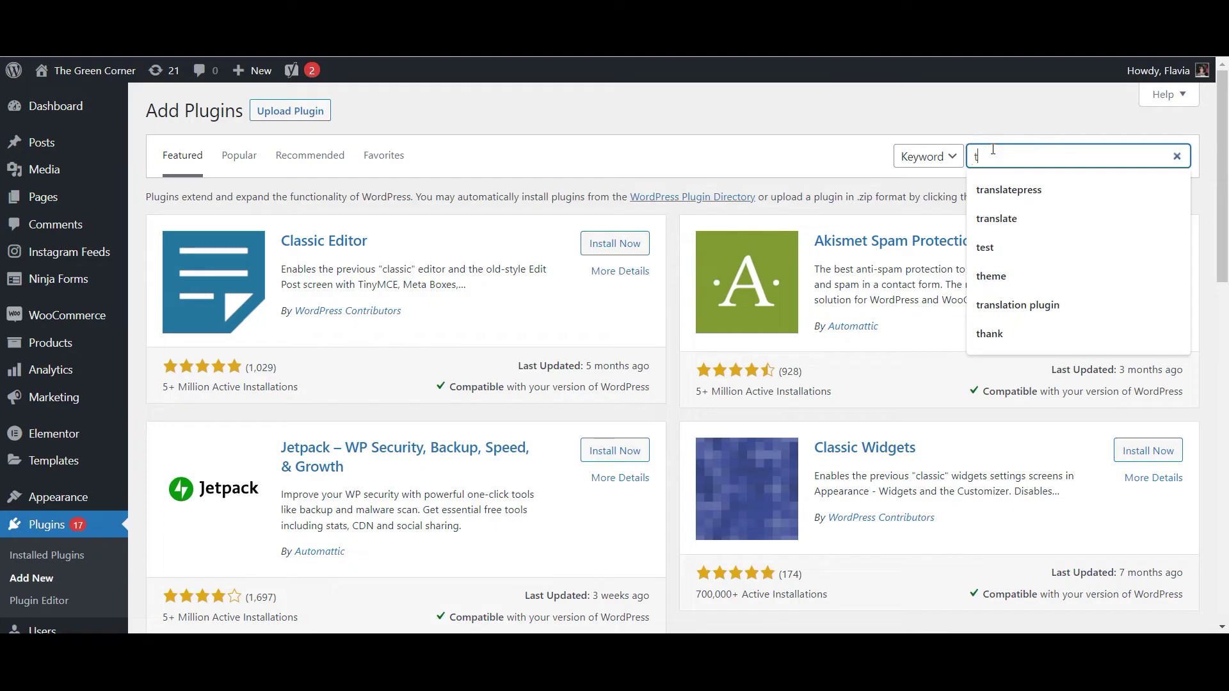
text(ranslatepre)
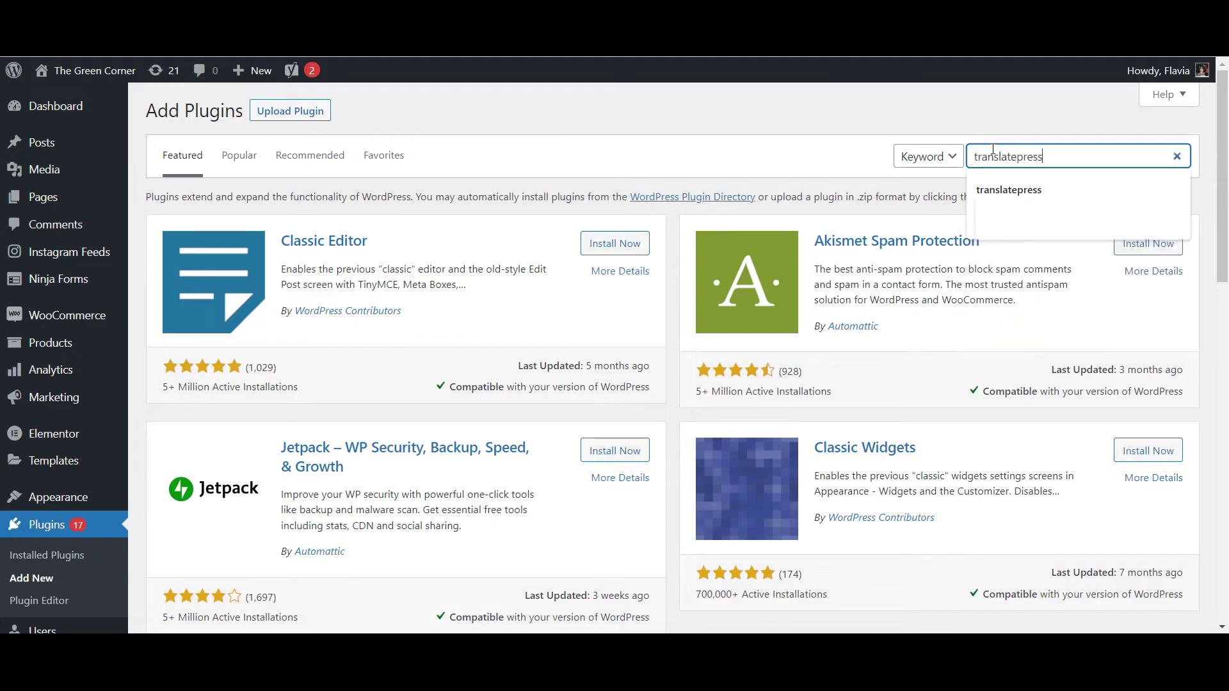
text(ss)
key(Return)
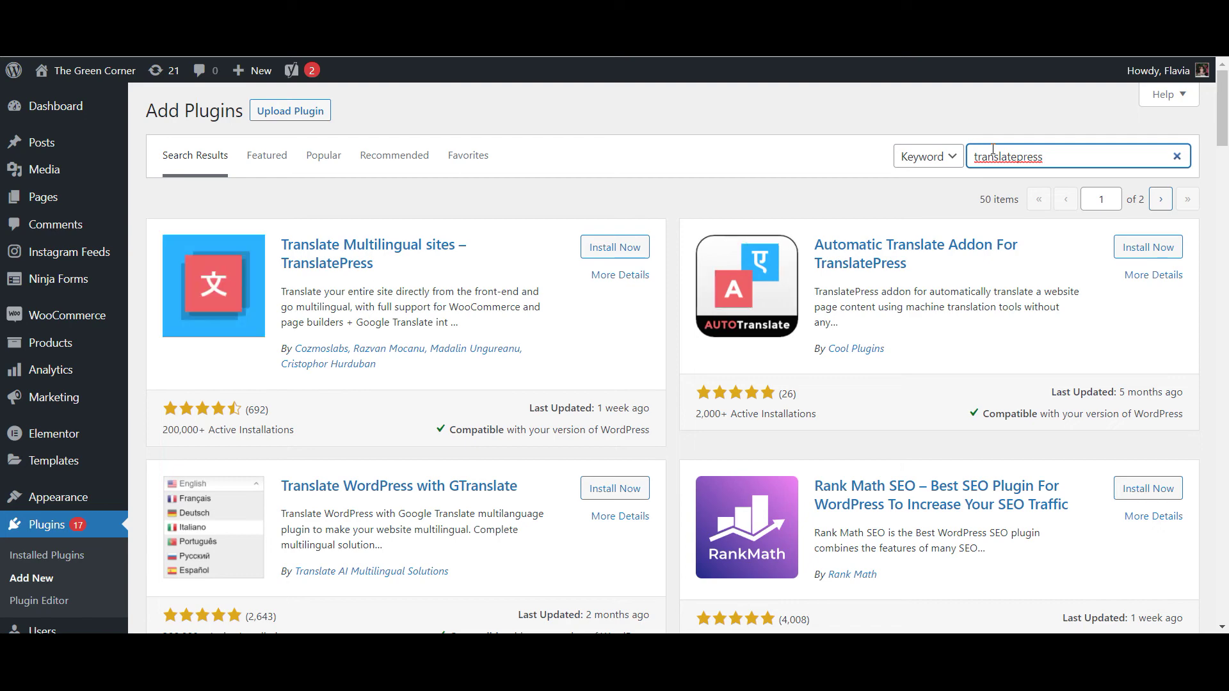
click(629, 246)
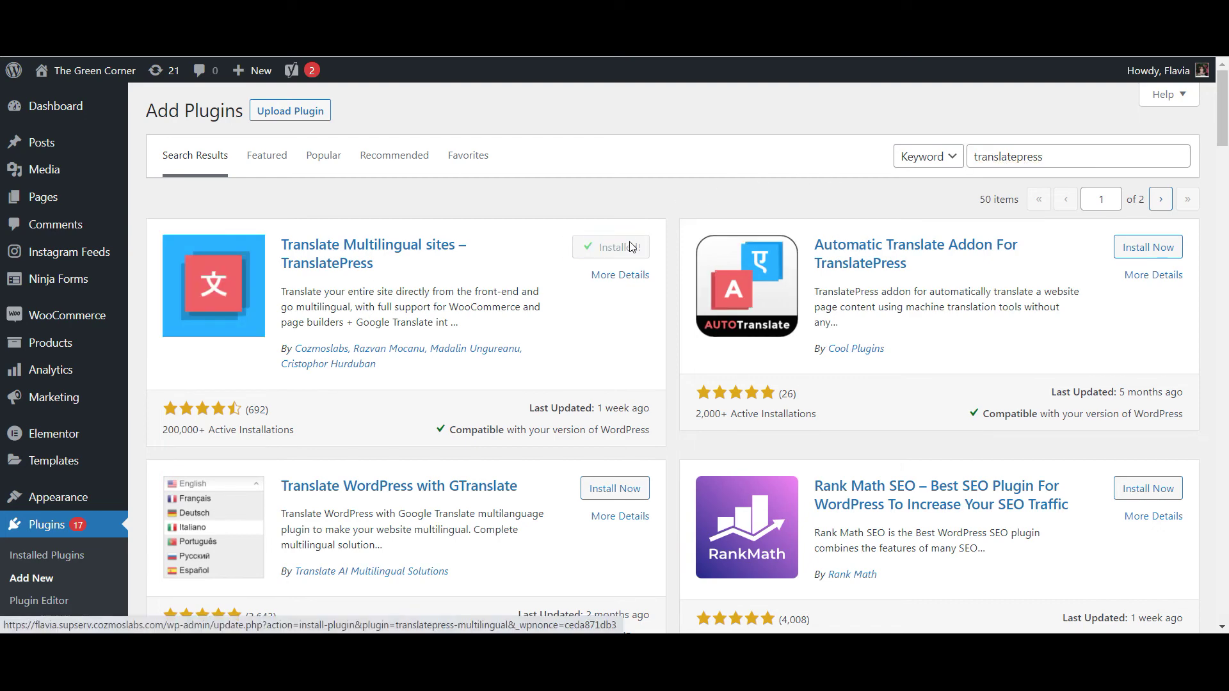
click(631, 247)
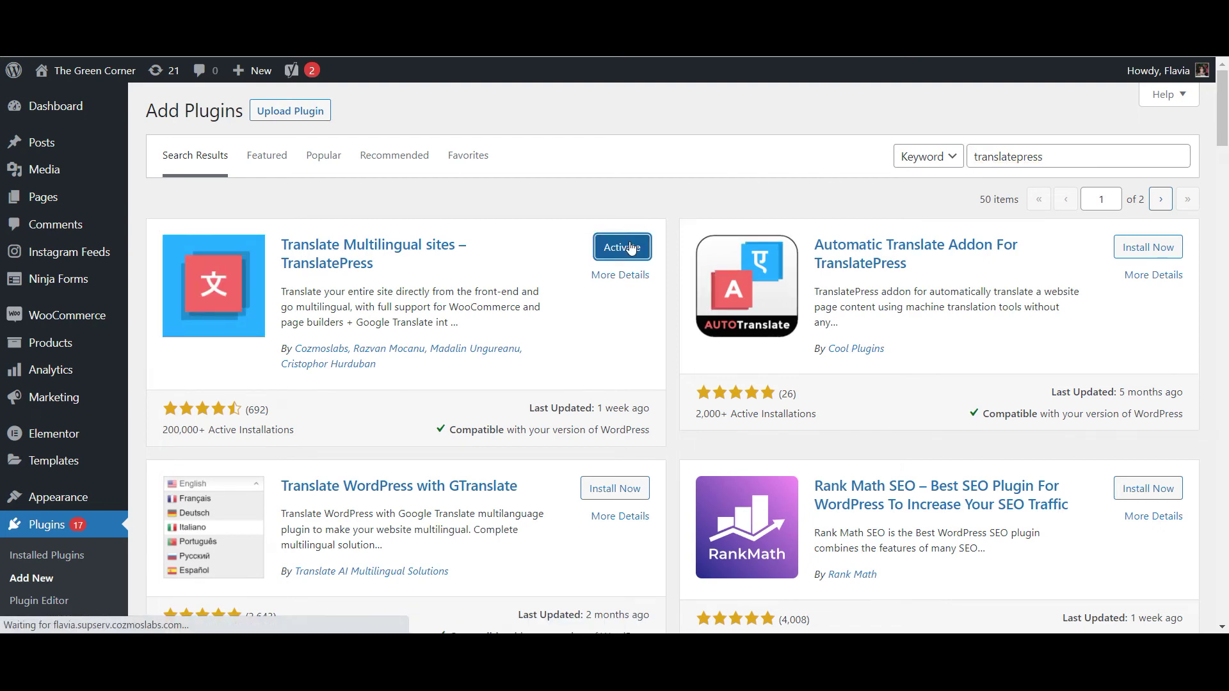
Step: In TranslatePress settings, add Romanian (ro) alongside English and save the changes
scroll(38, 512, down, 5)
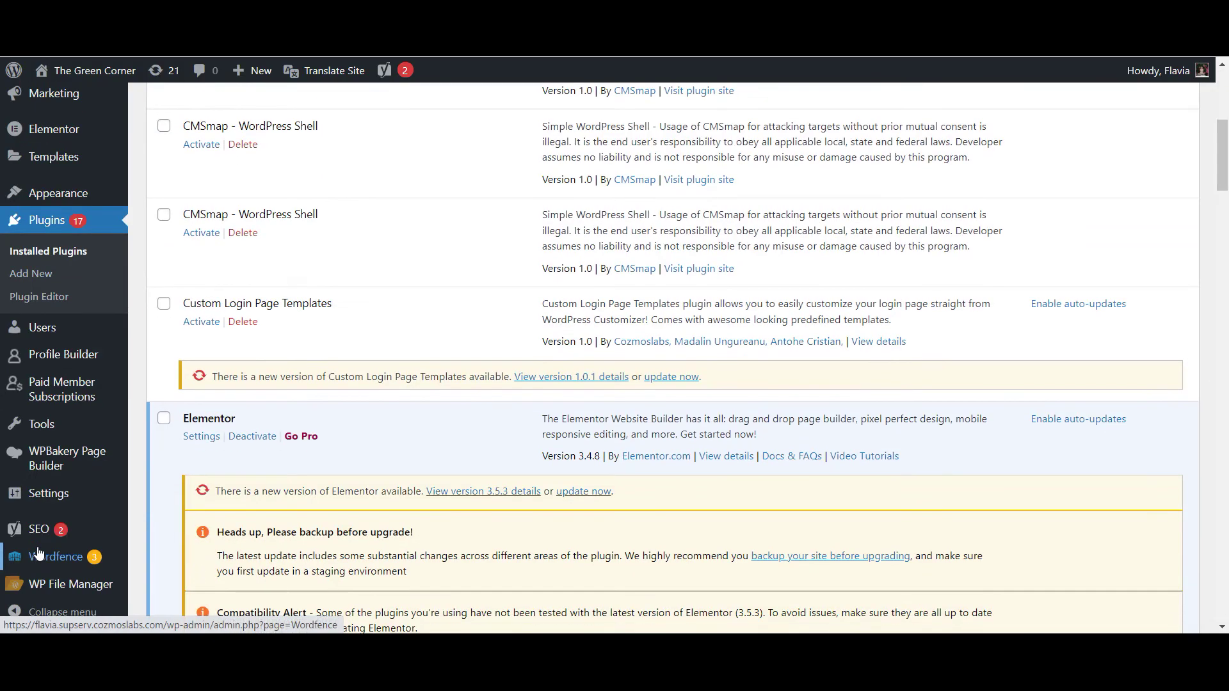
mouse_move(117, 513)
click(164, 567)
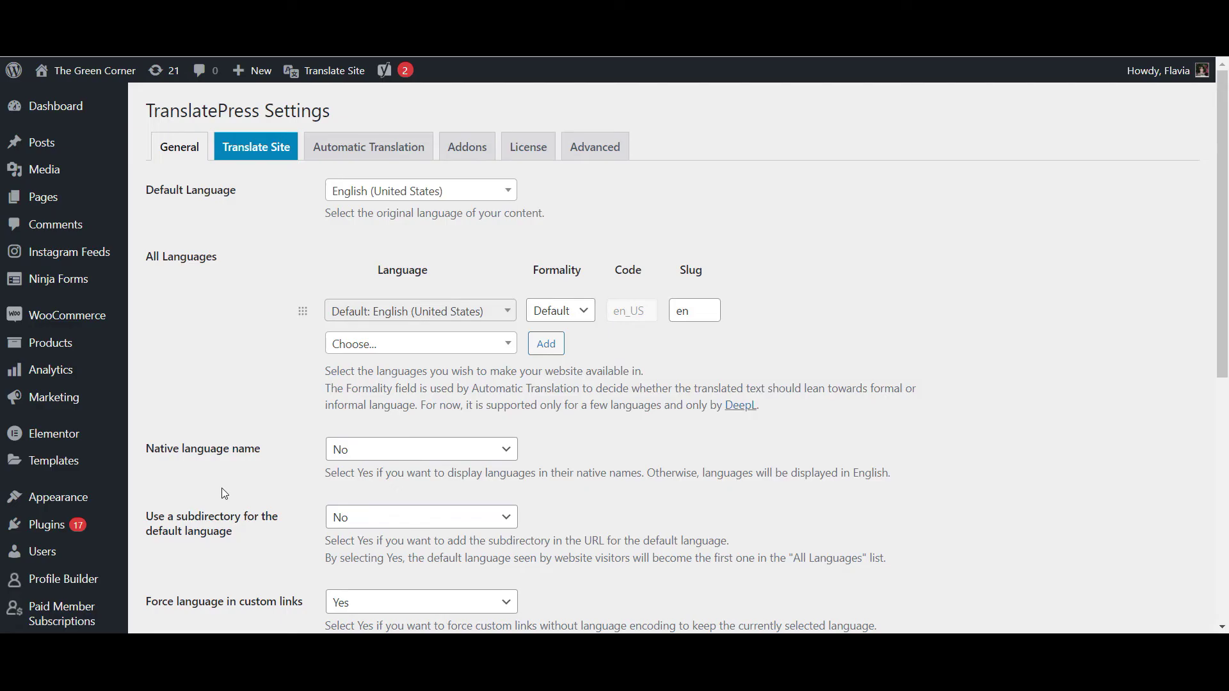
click(351, 345)
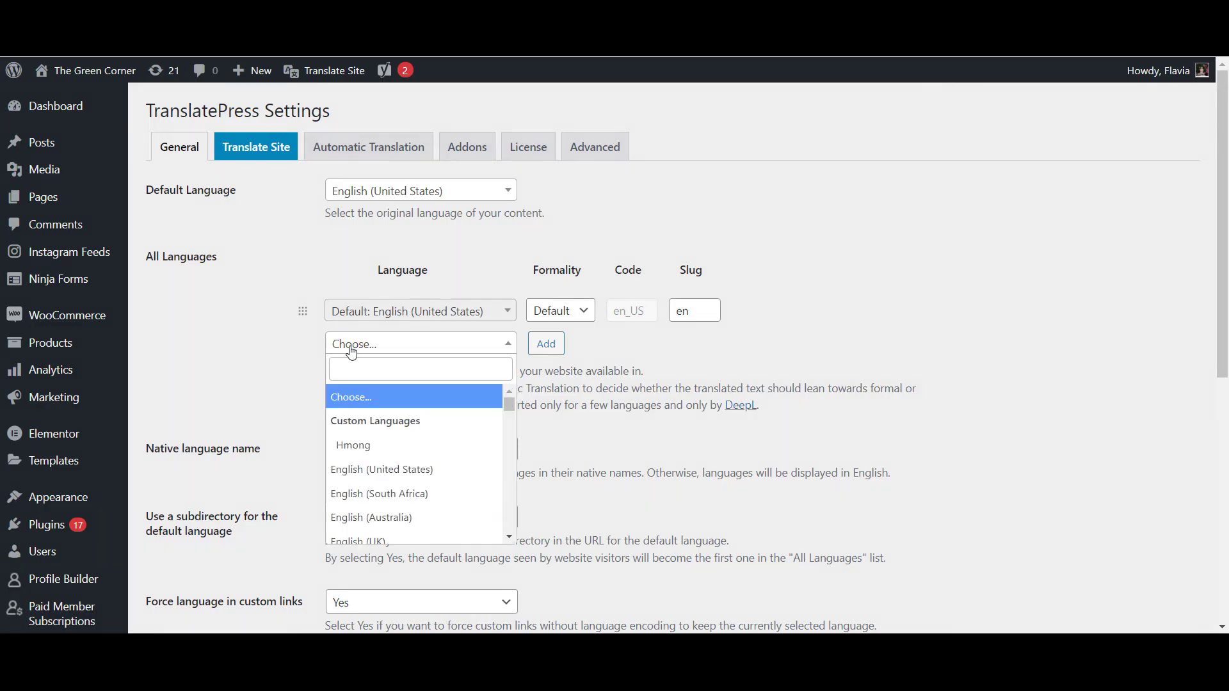
click(352, 368)
text(romani)
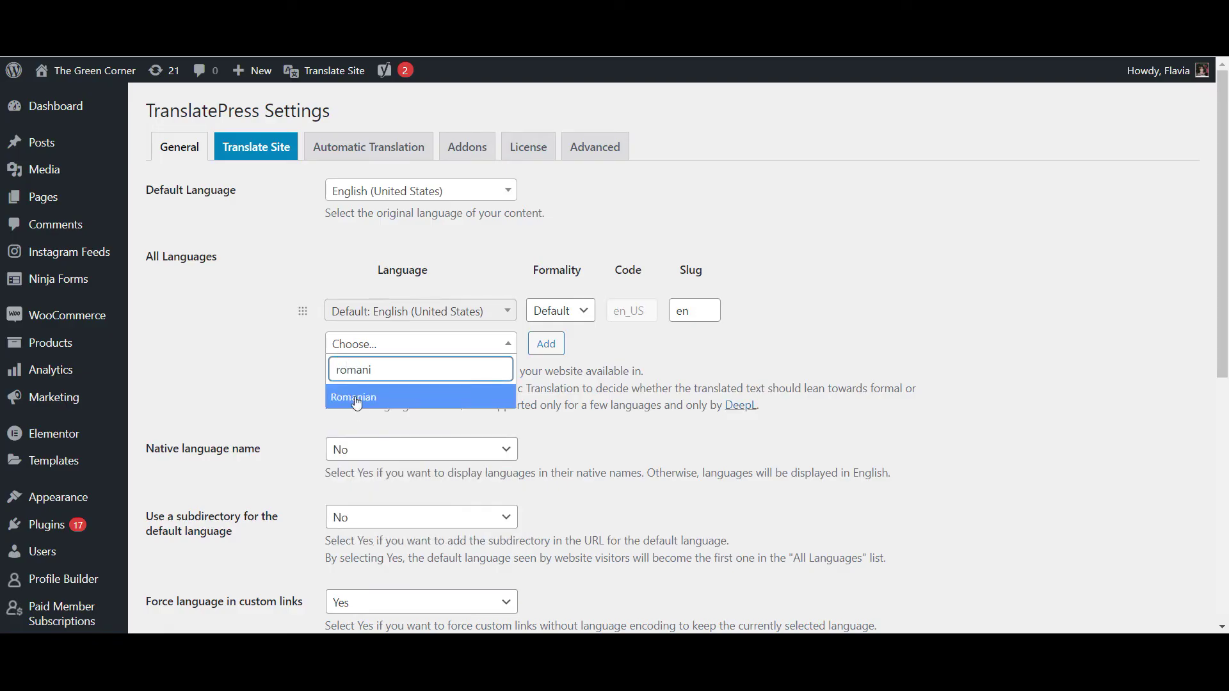
click(357, 398)
click(547, 343)
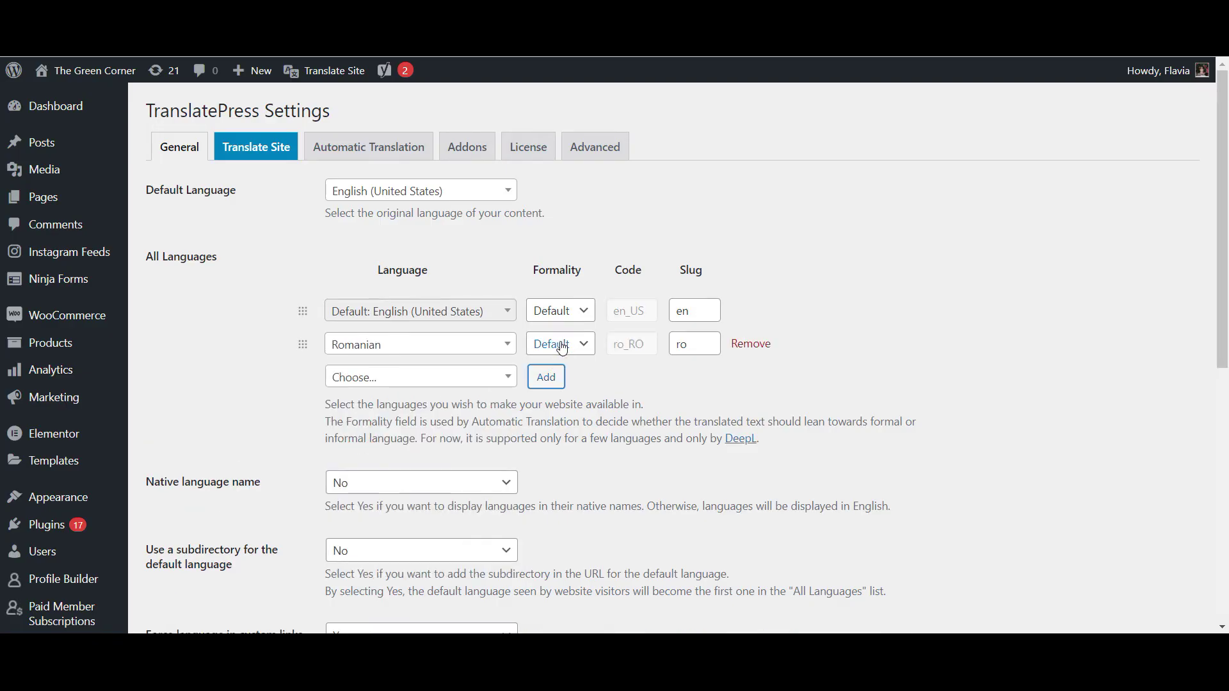
scroll(562, 348, down, 8)
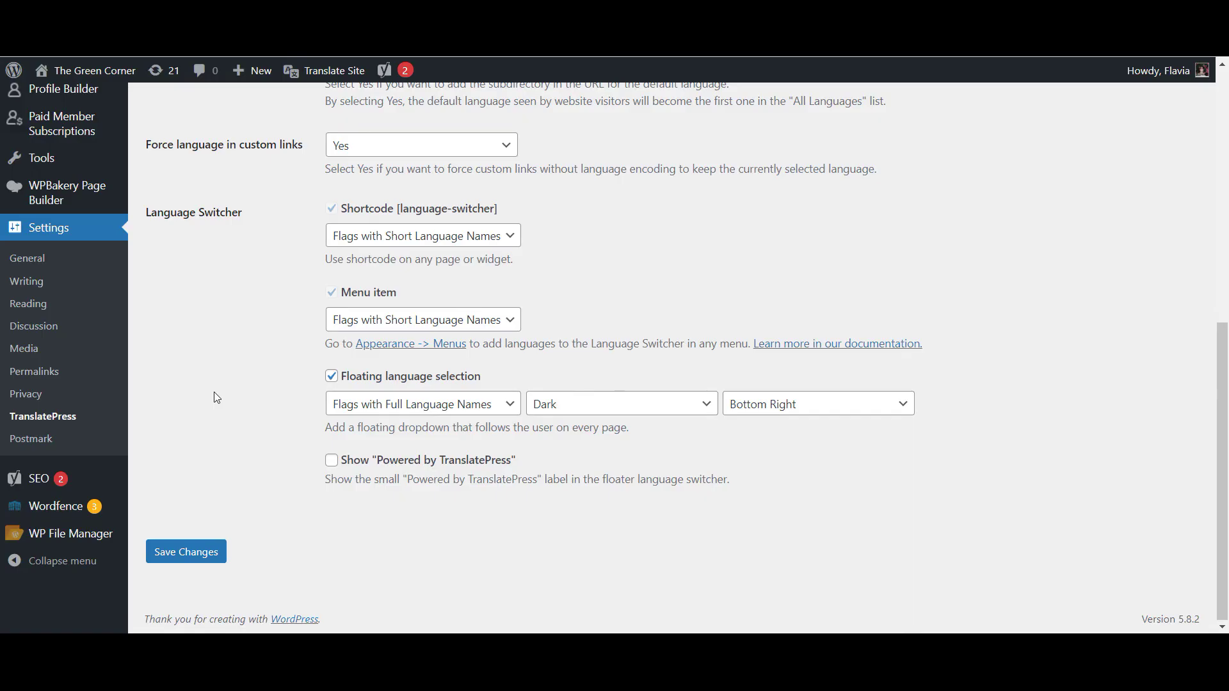
click(190, 552)
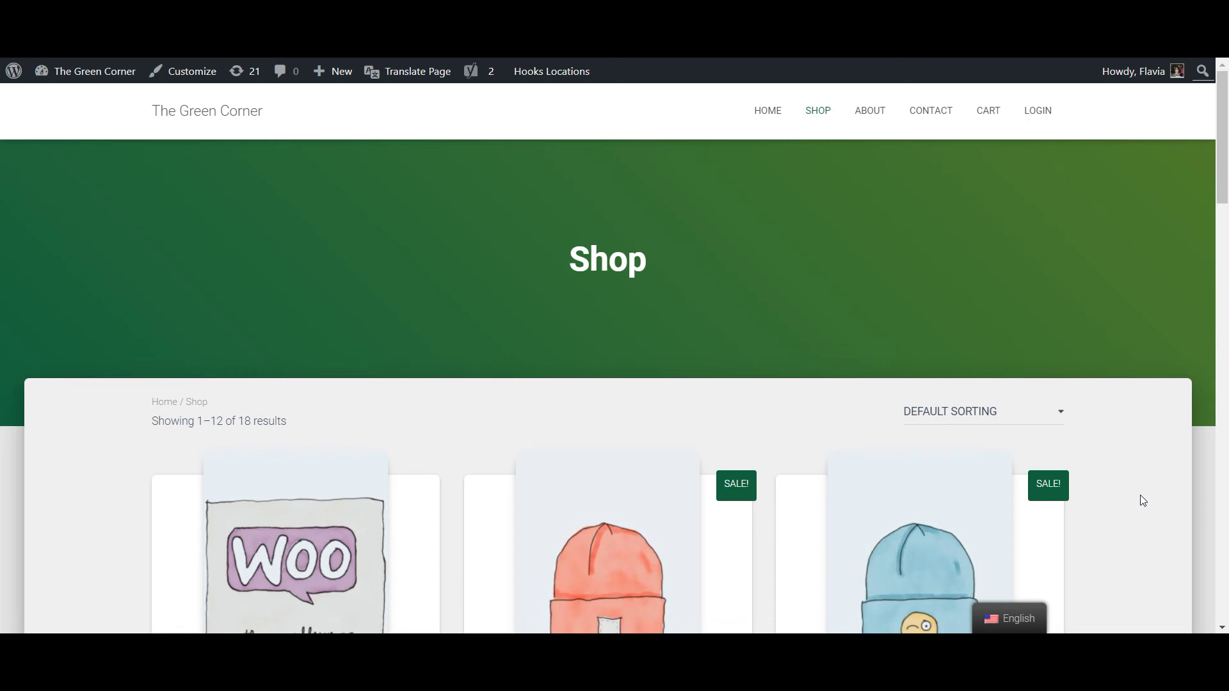
Step: Open the translation editor in Romanian and translate the site title as 'Colțul Verde'
click(412, 73)
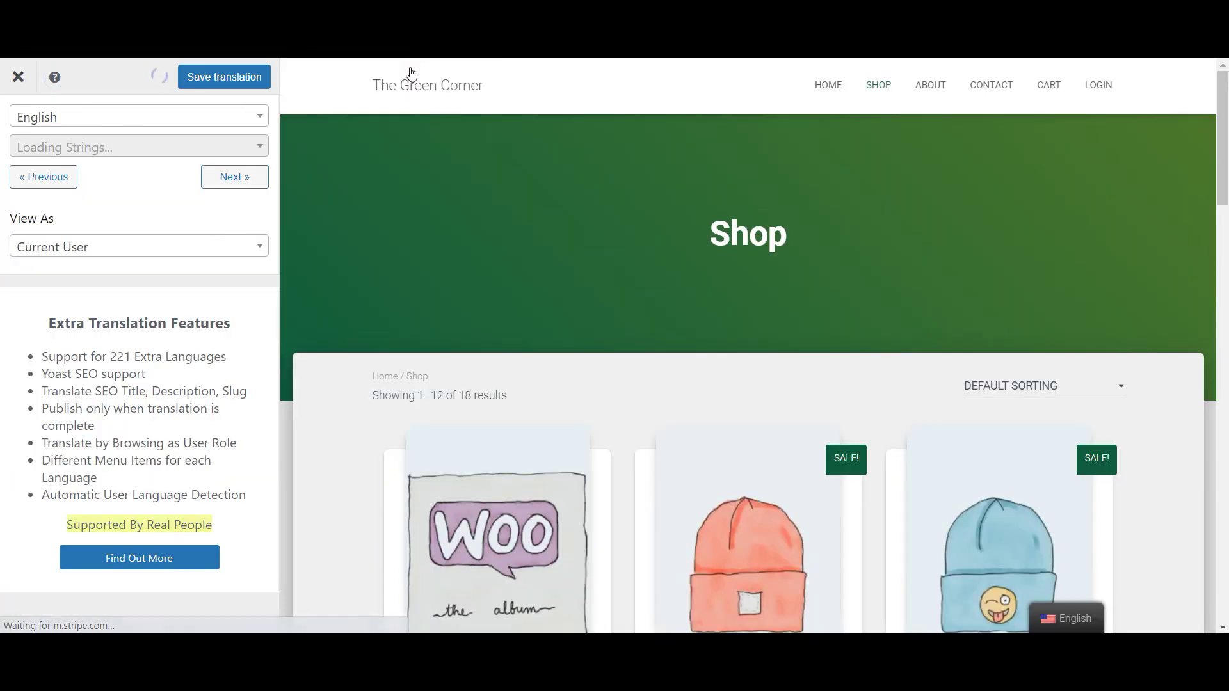
click(236, 111)
click(218, 190)
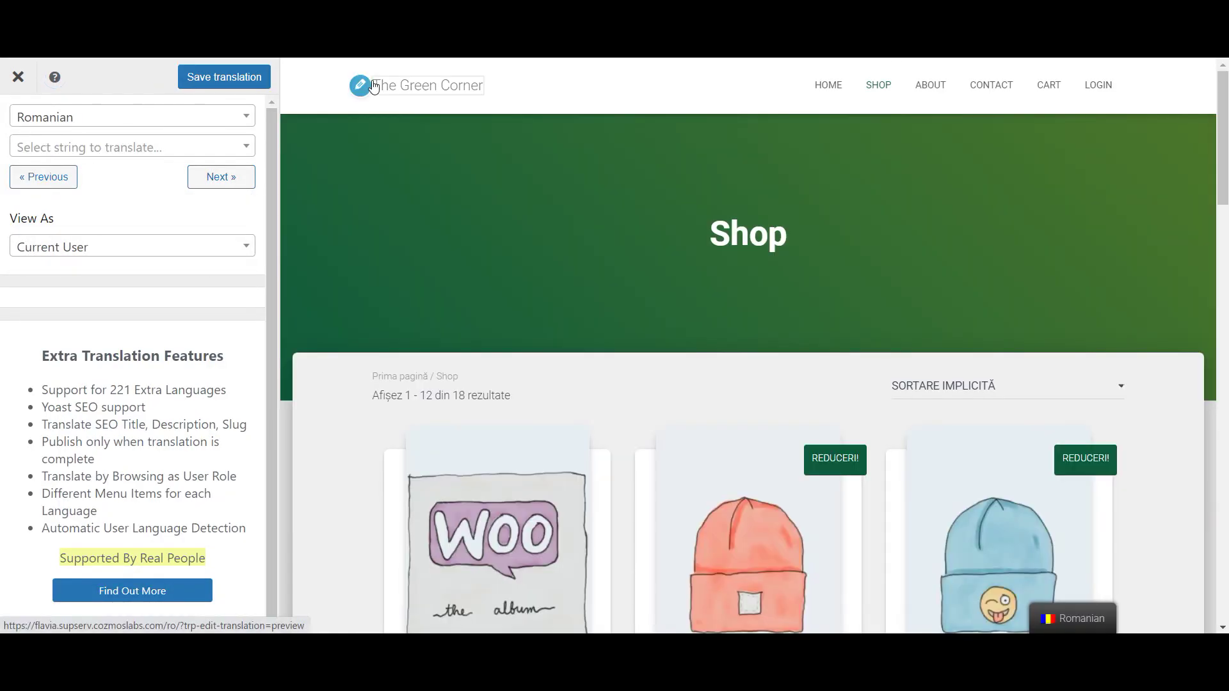
click(374, 86)
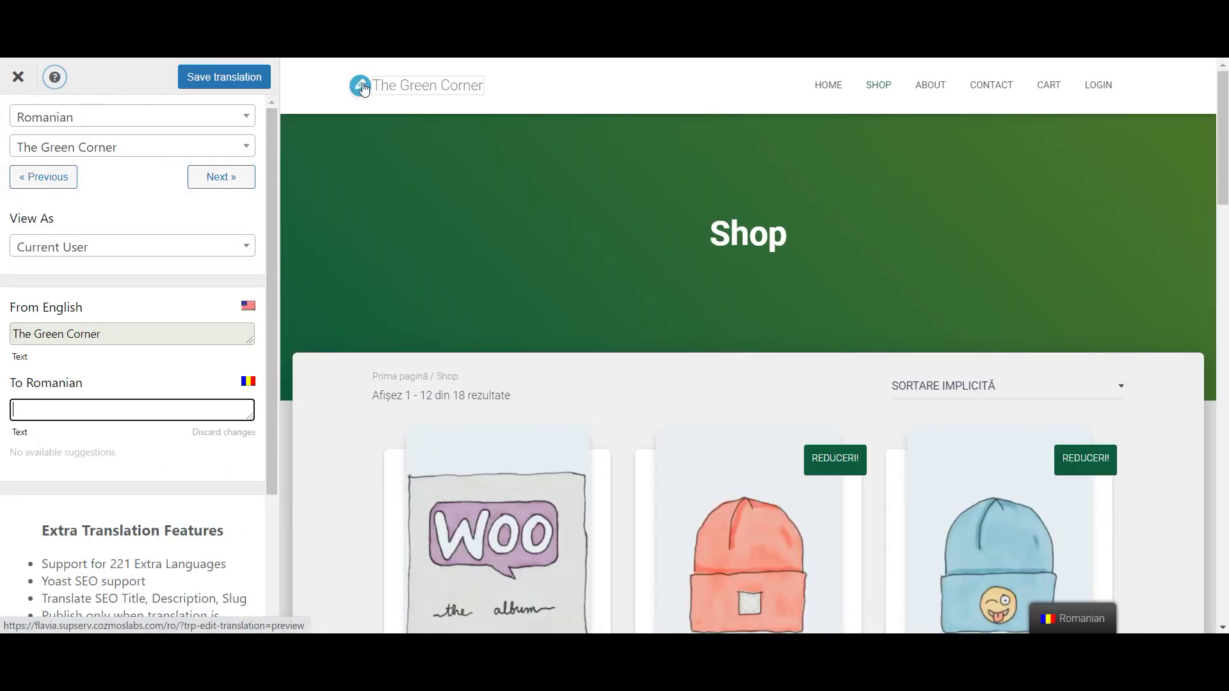
click(168, 410)
text(Colțul Verde)
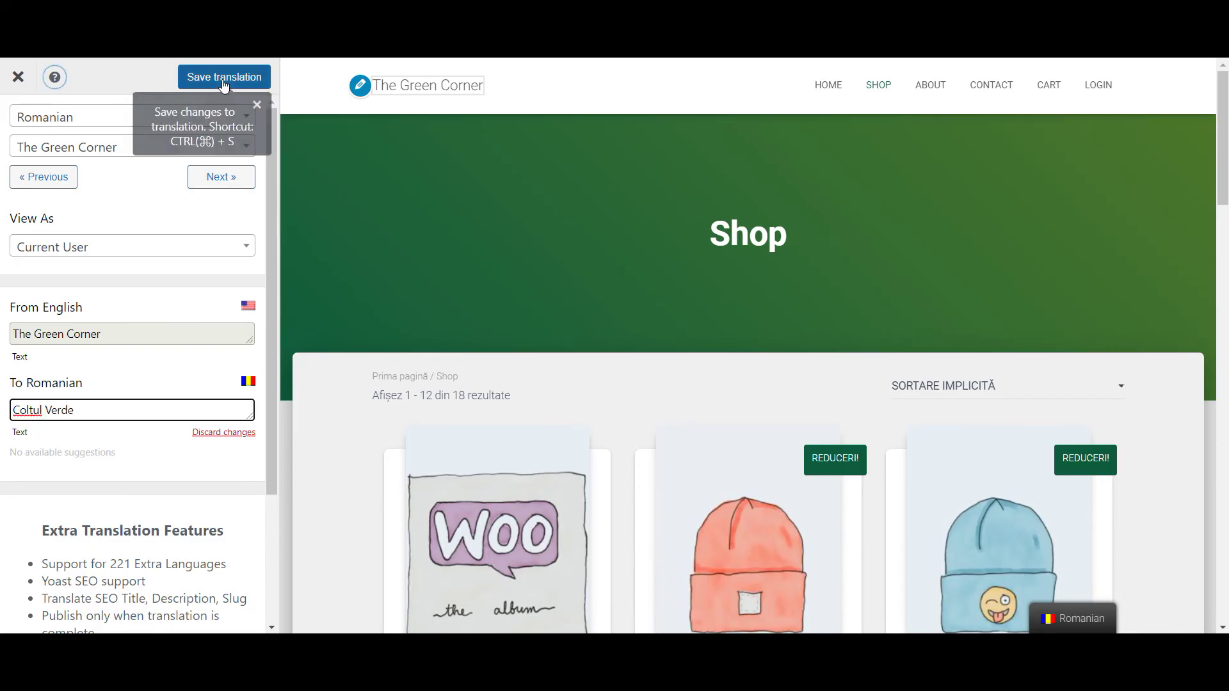
click(225, 77)
Step: Translate the Home and Shop menu links as 'Acasă' and 'Magazin'
click(807, 93)
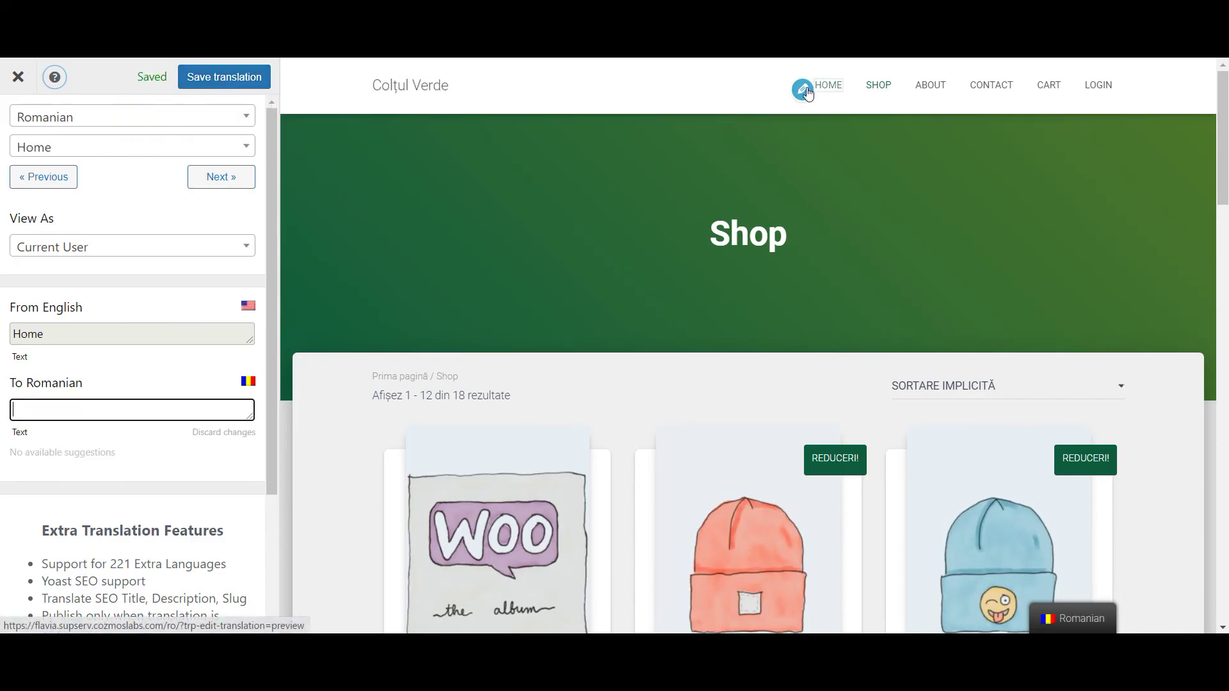
text(Acasă)
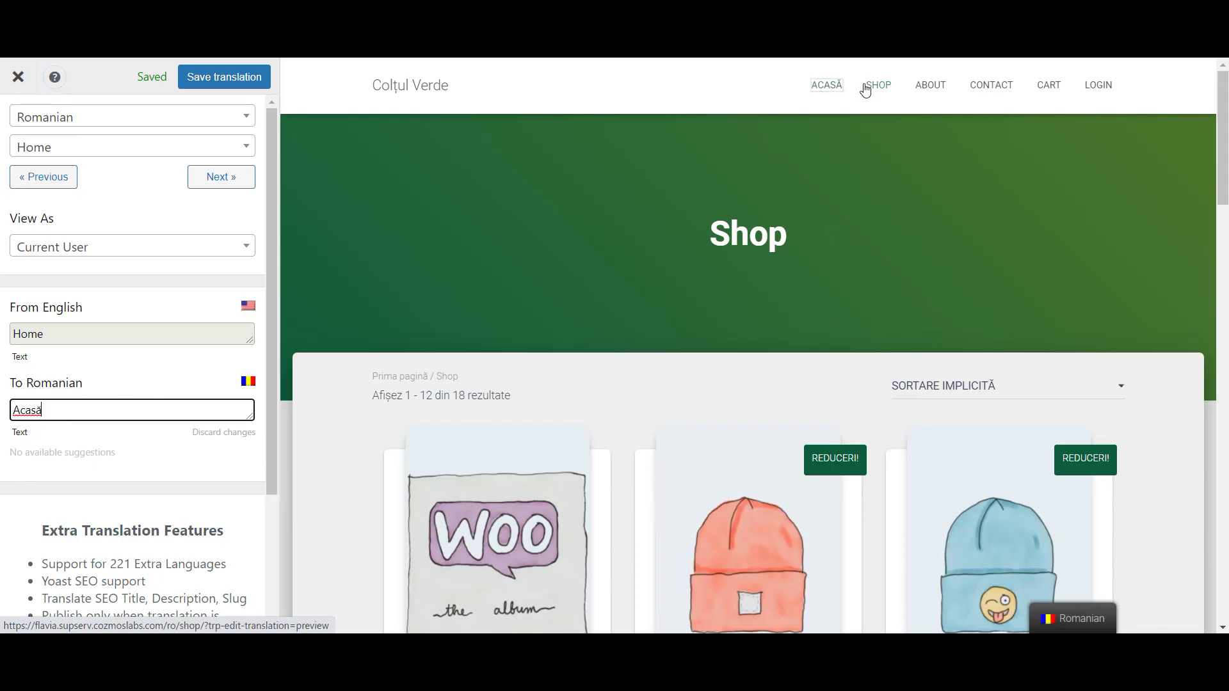
click(854, 90)
text(Magazin)
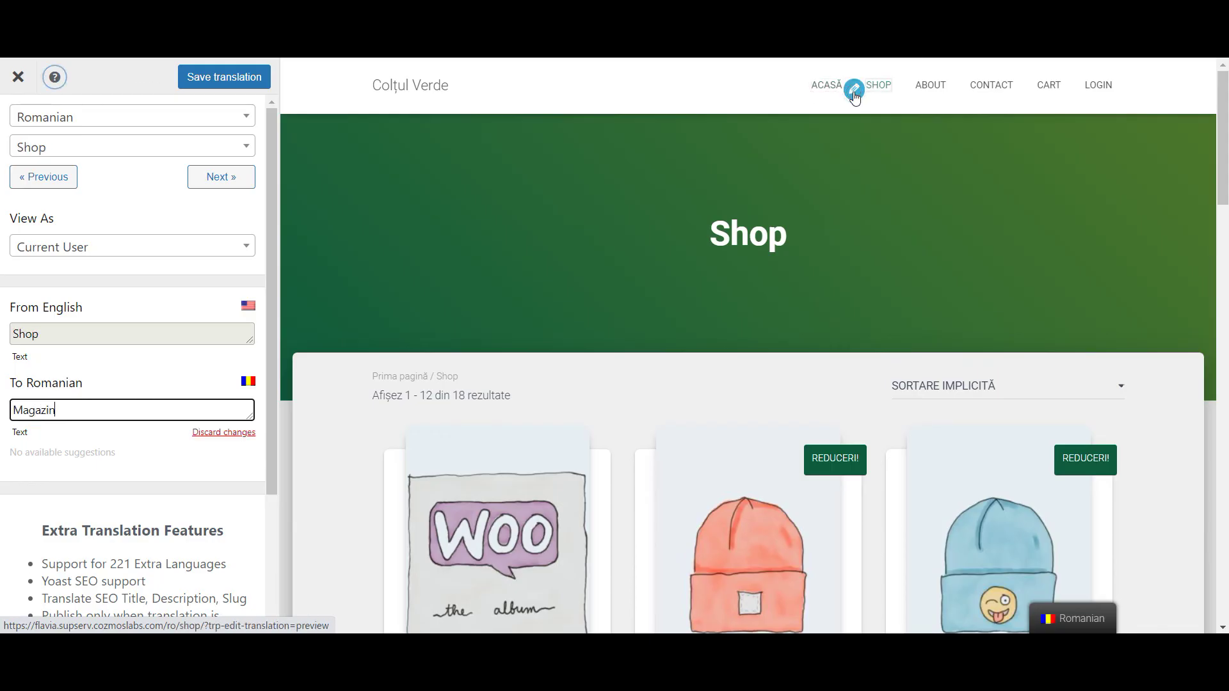
key(ctrl+s)
Step: Translate the Beanie product as 'Căciulă' and the Accessories category as 'Accesorii'
scroll(883, 166, down, 5)
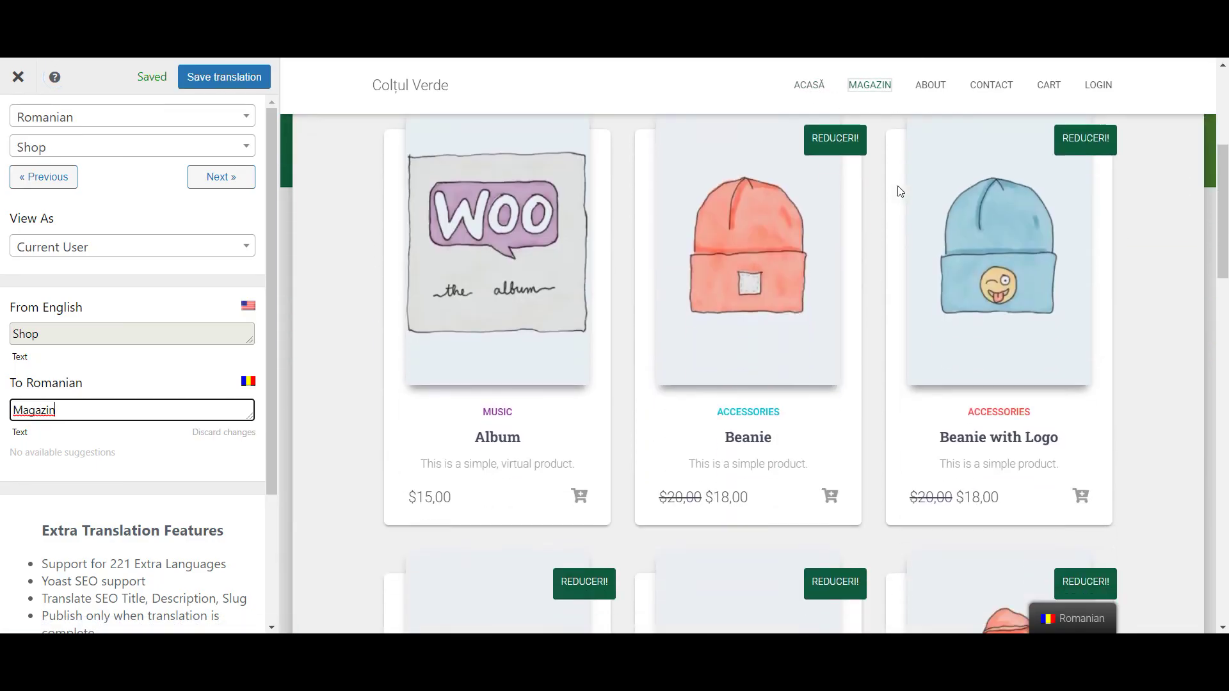
click(713, 439)
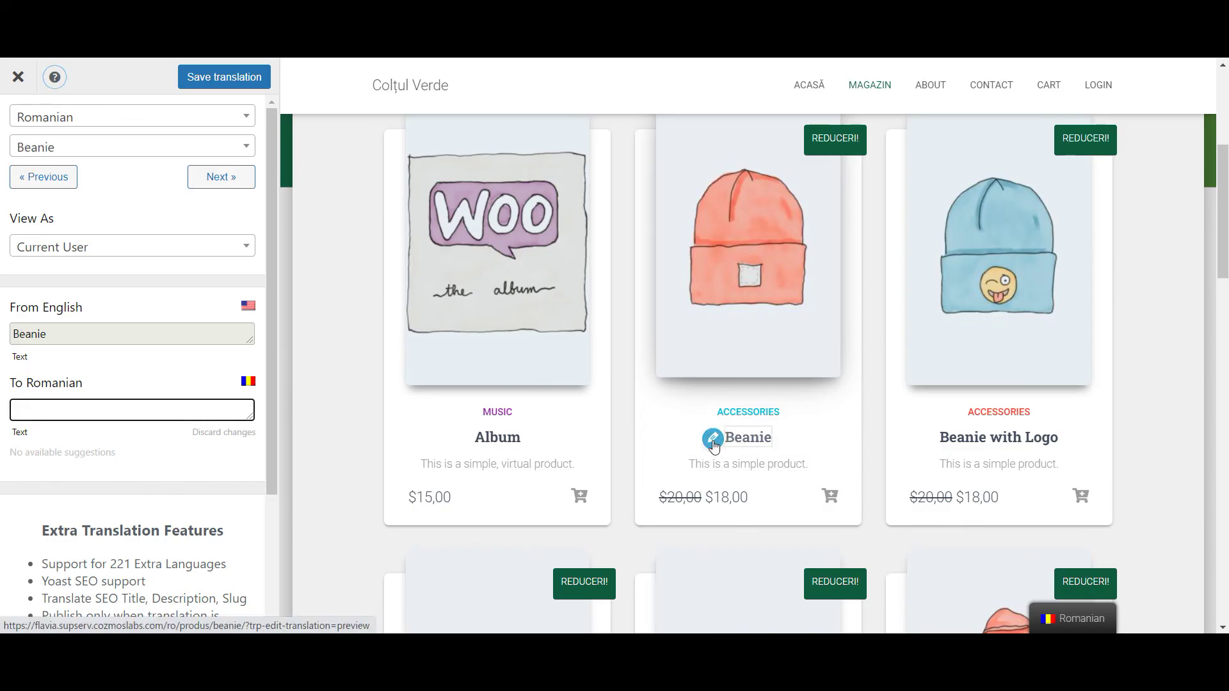
text(Căciulă)
key(ctrl+s)
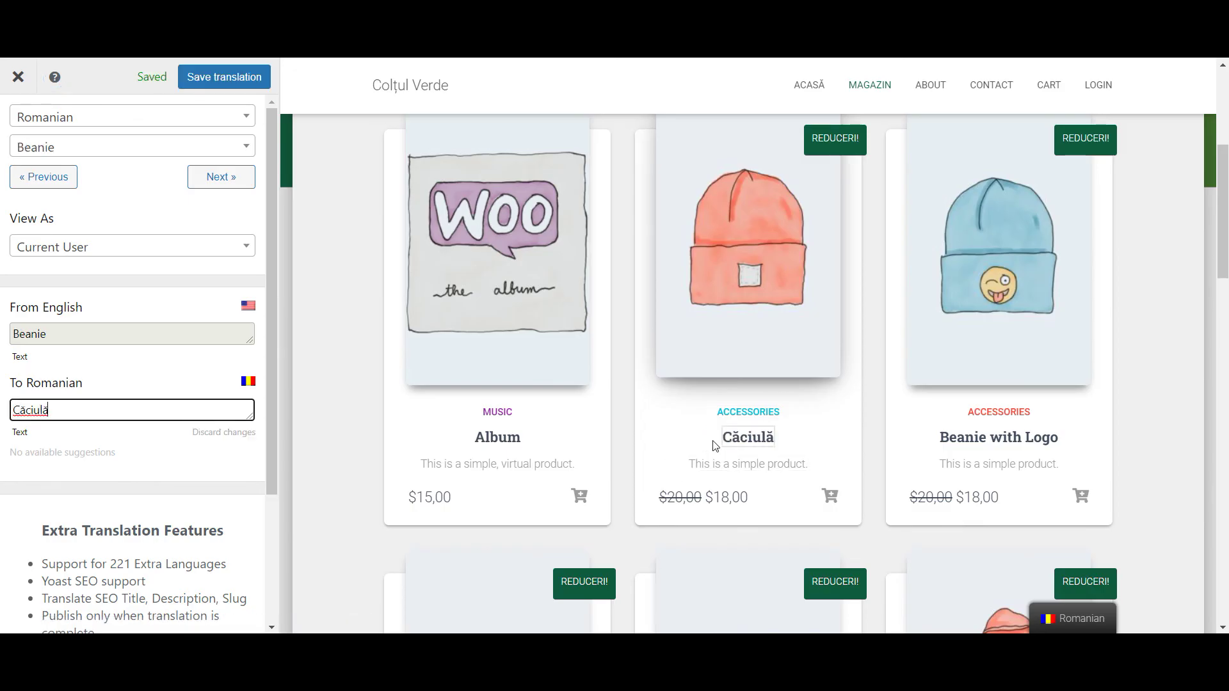
click(710, 417)
text(Accesorii)
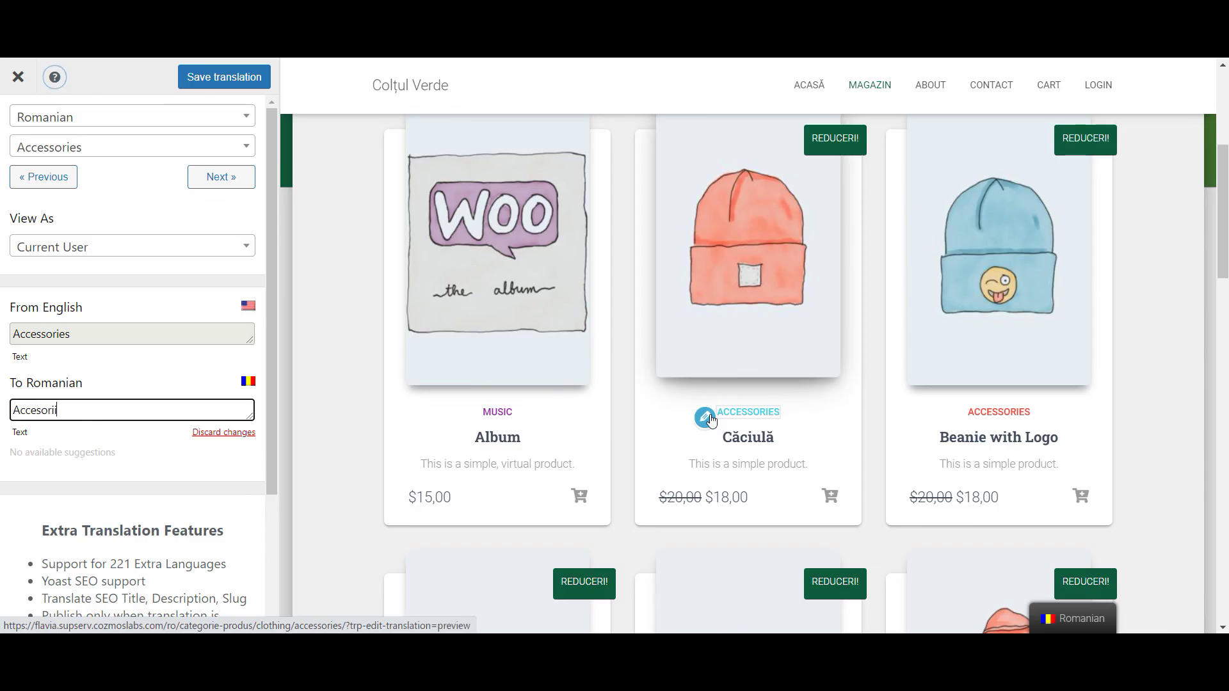
key(ctrl+s)
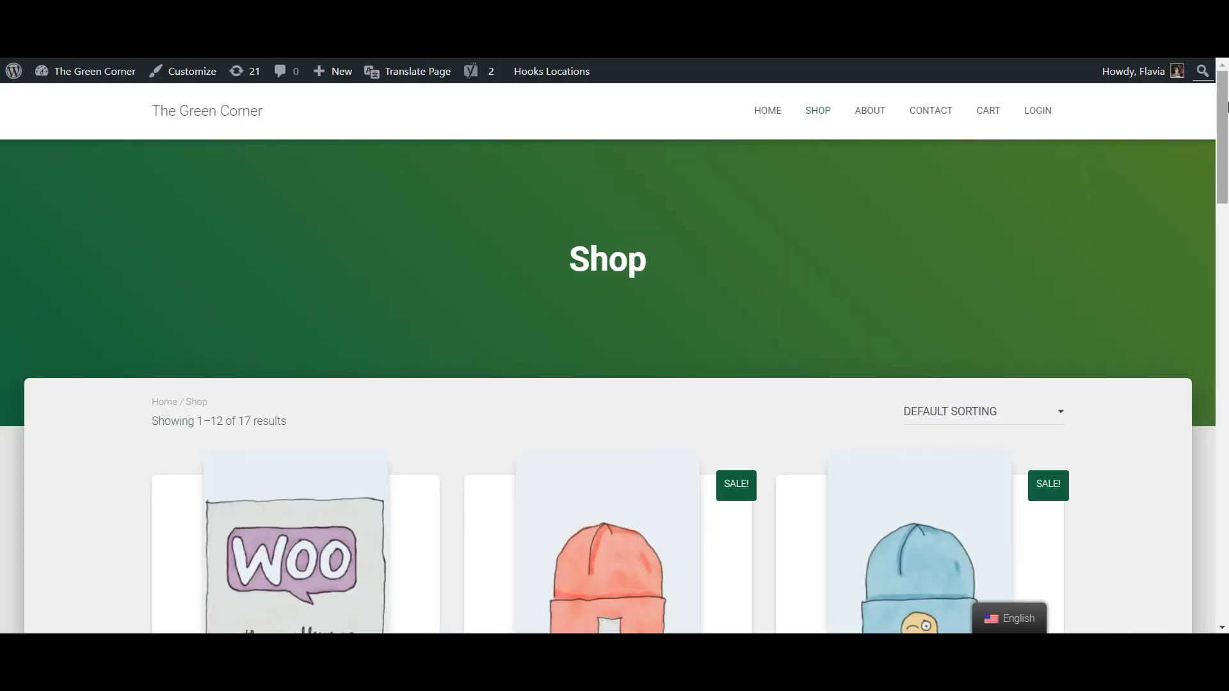
Step: Switch the live Shop page to Romanian using the floating language switcher
drag(1226, 106, 1207, 375)
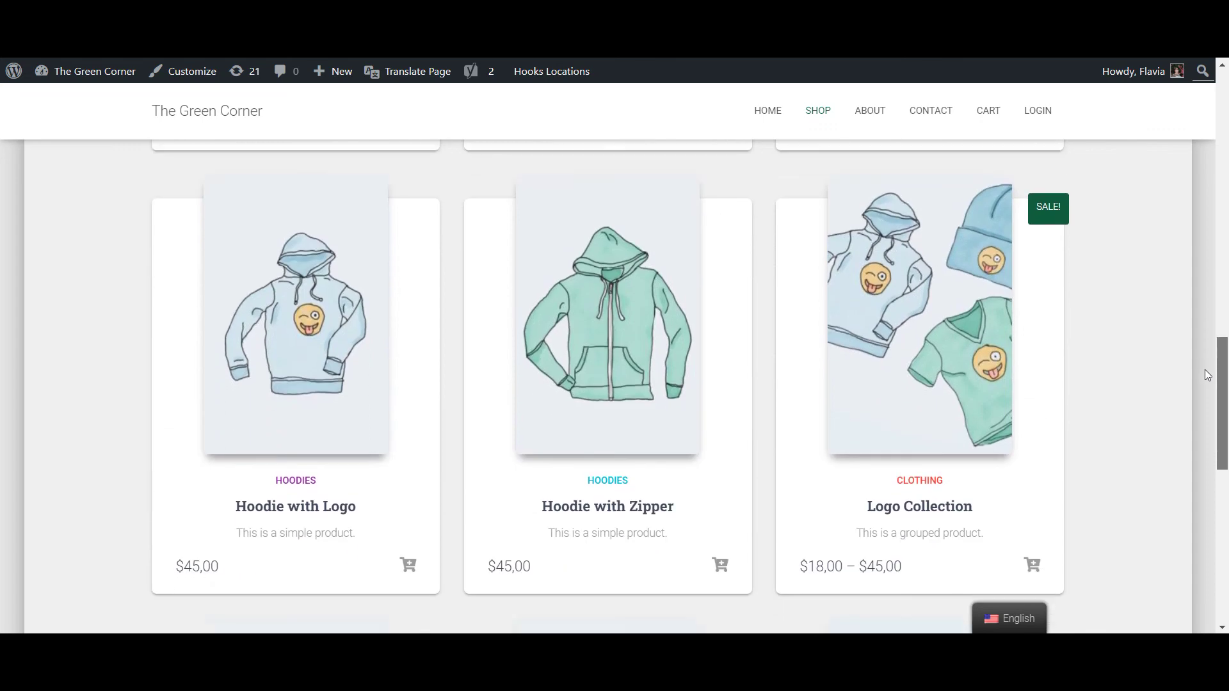
scroll(1208, 375, up, 10)
click(1023, 587)
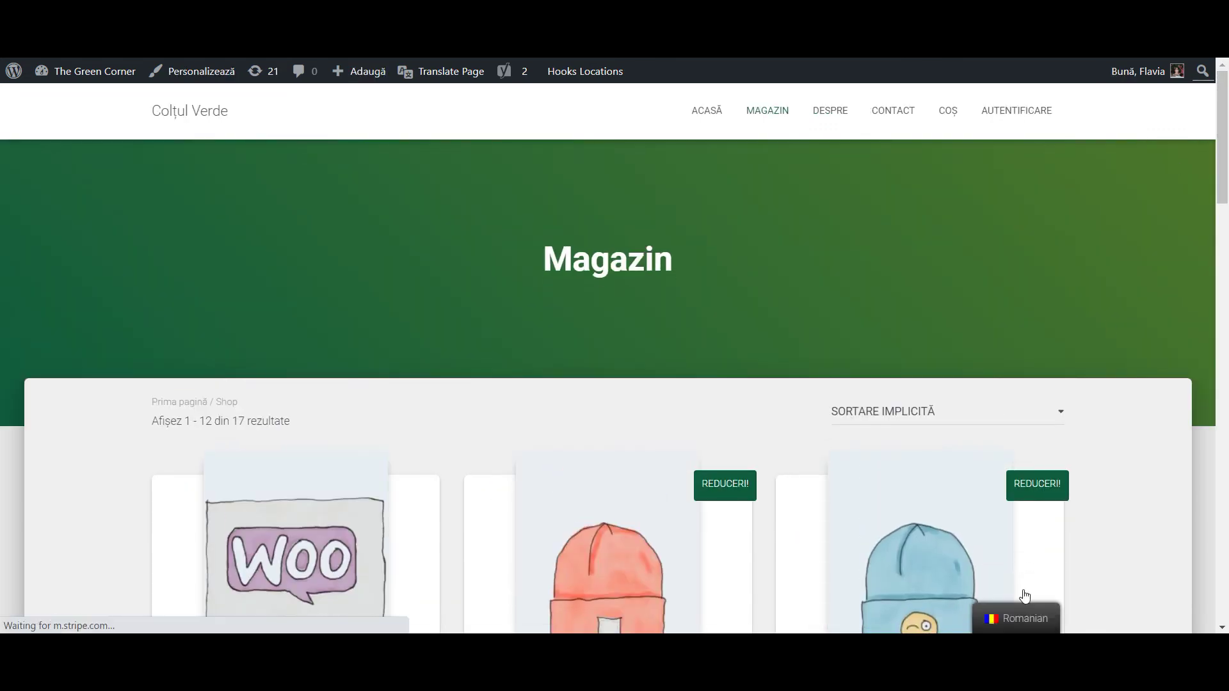
drag(1223, 131, 1198, 64)
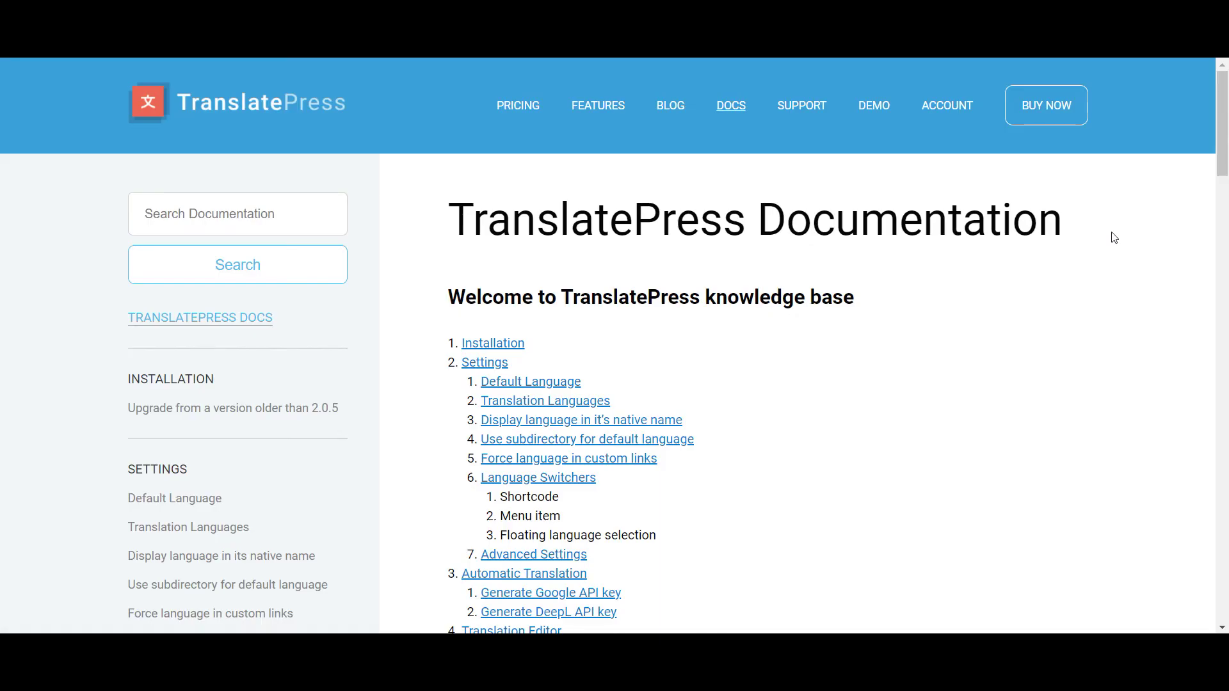
scroll(1115, 238, down, 20)
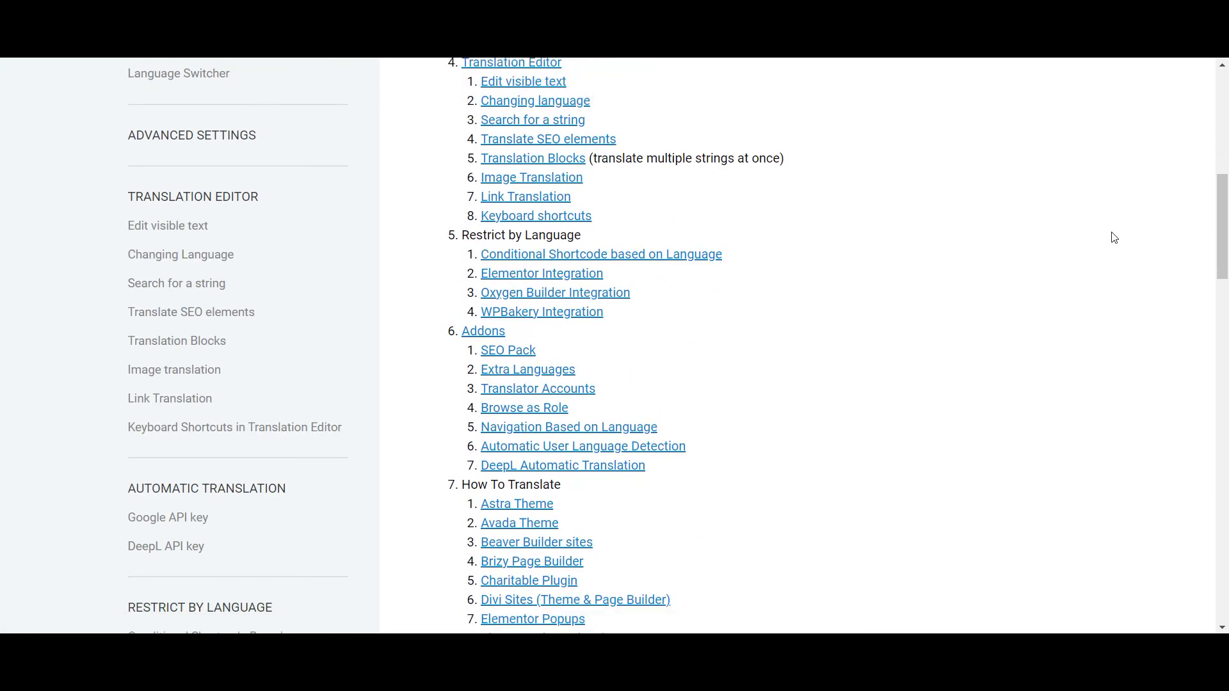
Step: Jump back to the top of the TranslatePress documentation page
key(Home)
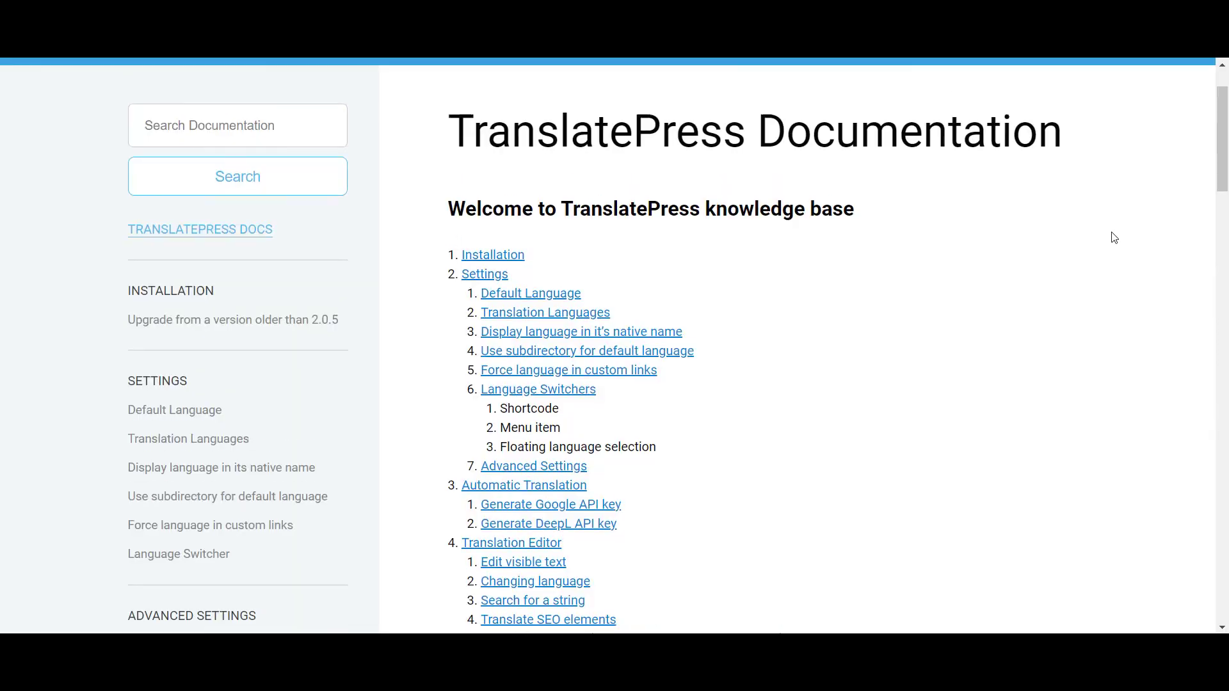